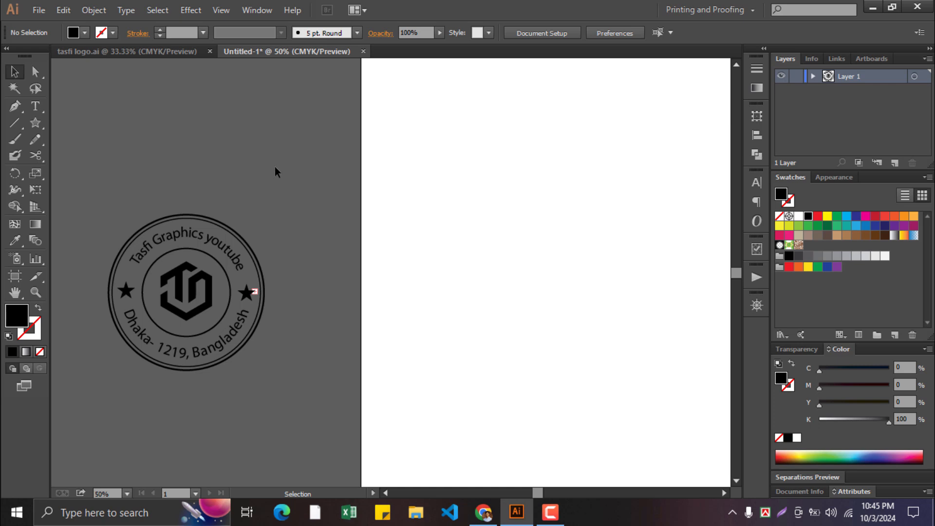
Draw a perfect circle in the upper middle of the blank artboard with the Ellipse tool
key("space")
left_click_drag(517, 150, 264, 128)
key("space")
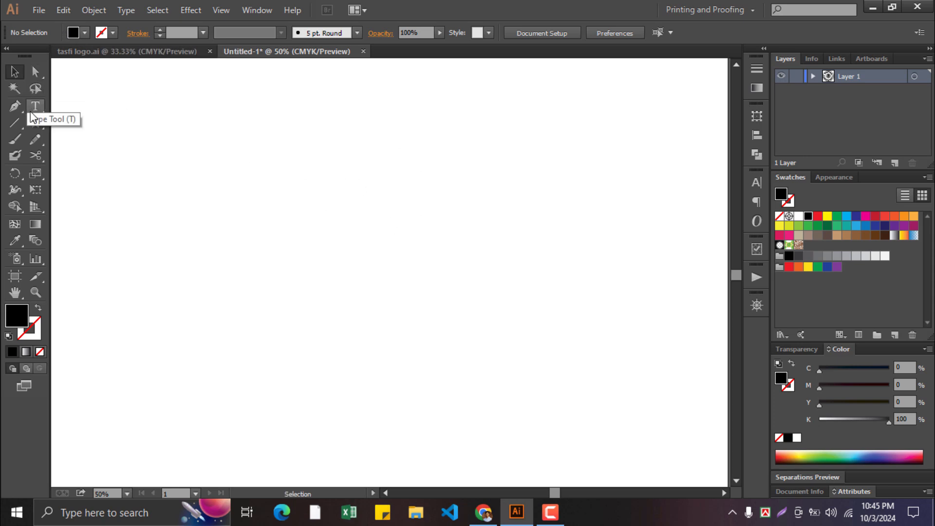
left_click(40, 125)
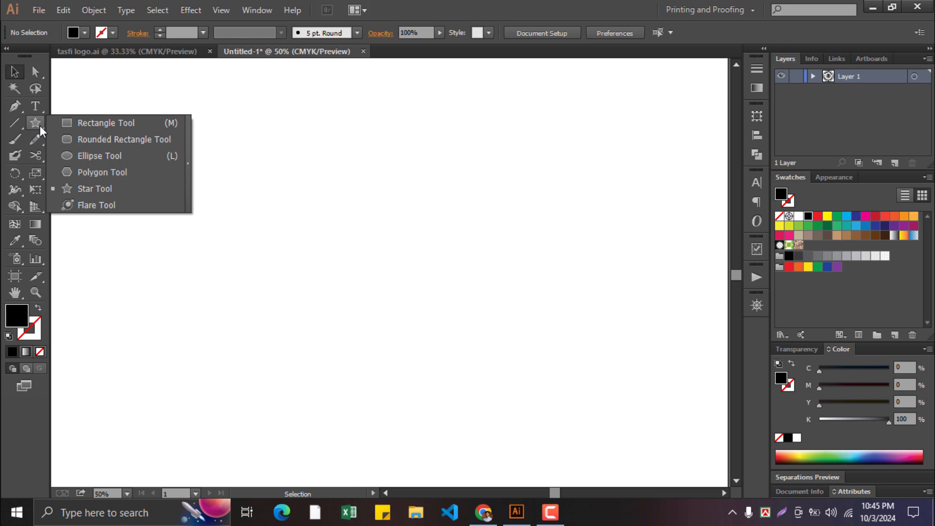
left_click(95, 156)
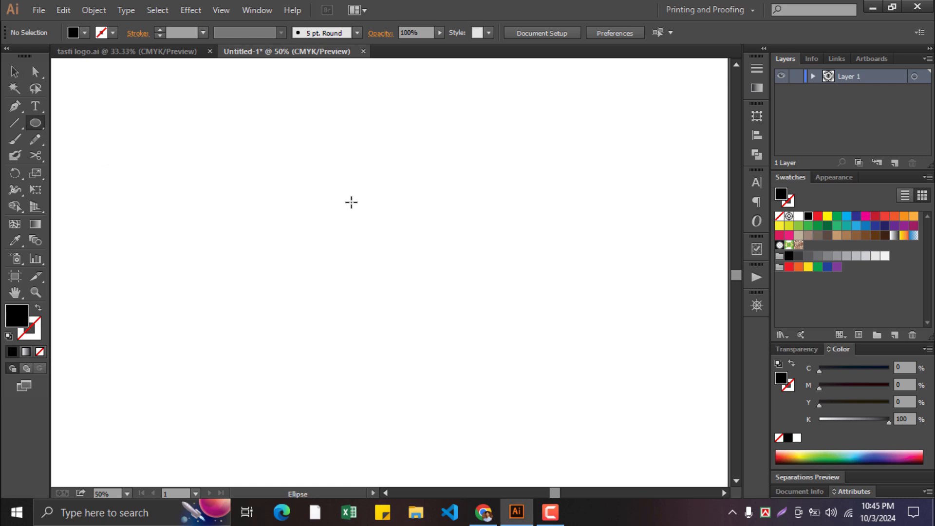
left_click_drag(352, 193, 435, 266)
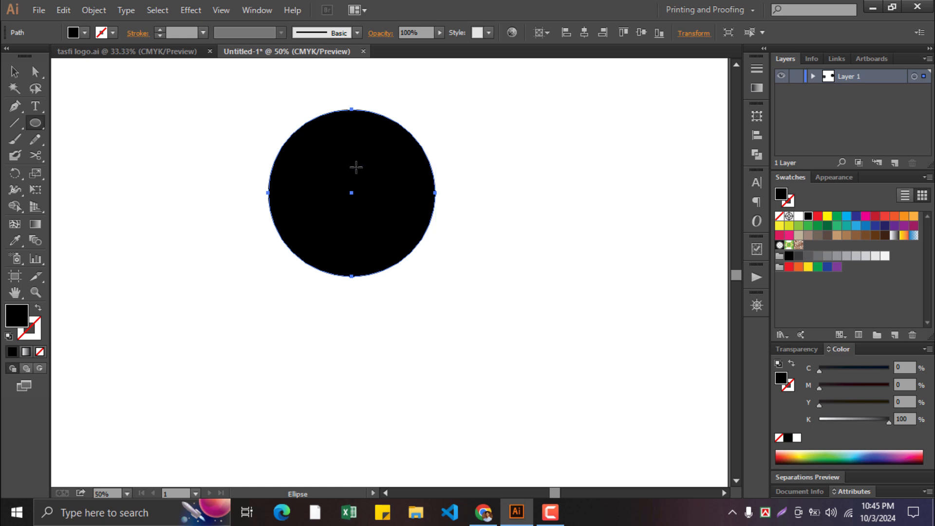
Swap the circle's fill and stroke for a black outline without fill, set the stroke weight to 7 pt, and deselect it
left_click(38, 307)
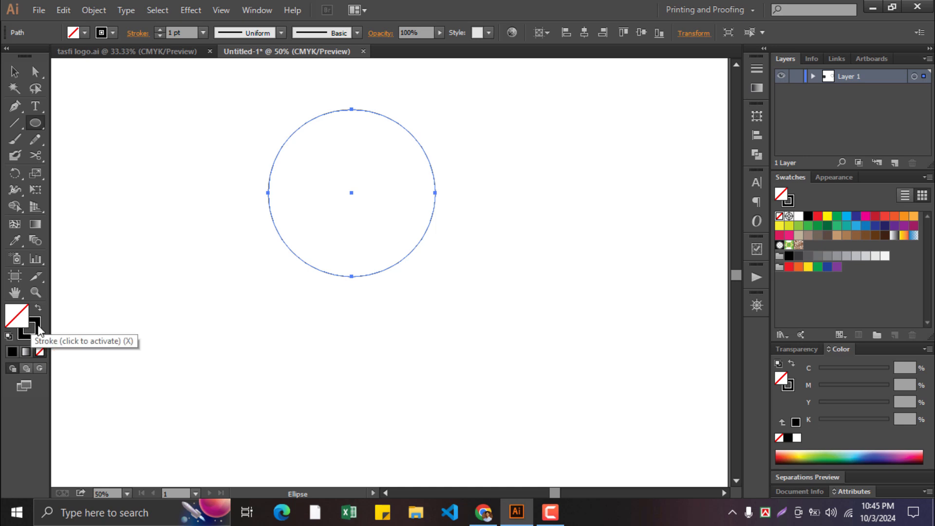
left_click(30, 327)
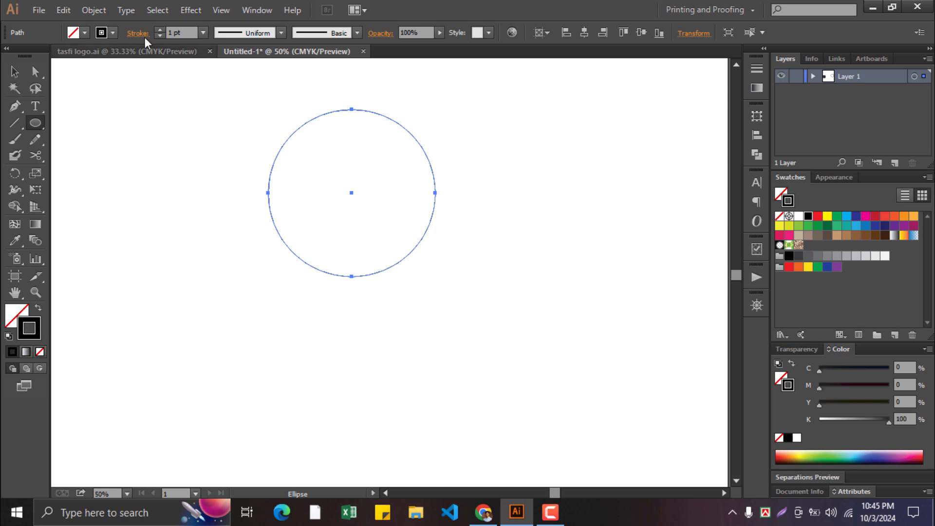
left_click(158, 28)
left_click(159, 28)
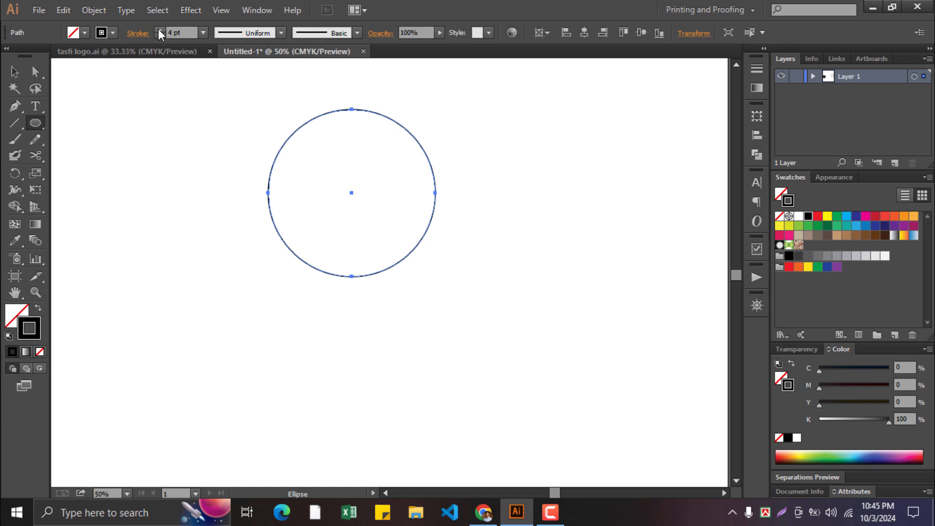
left_click(159, 28)
left_click(158, 28)
left_click(159, 28)
left_click(159, 28)
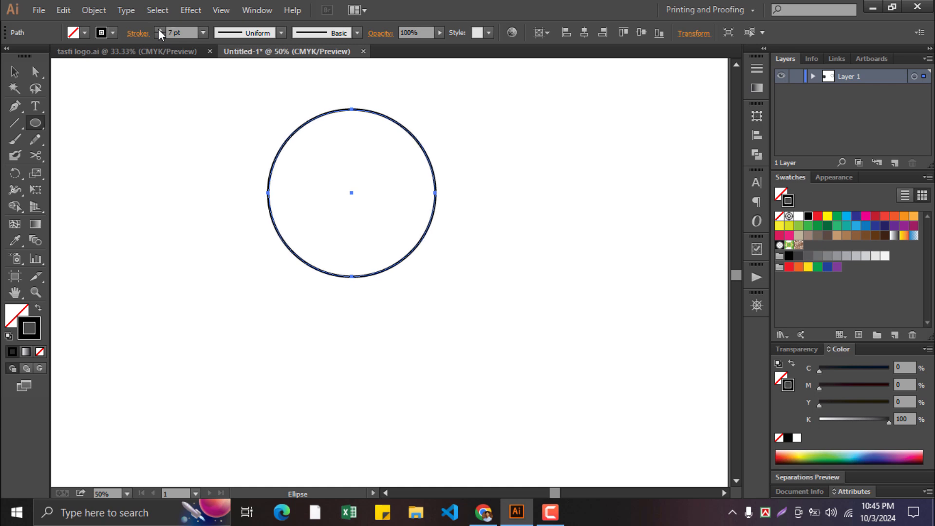
left_click(15, 71)
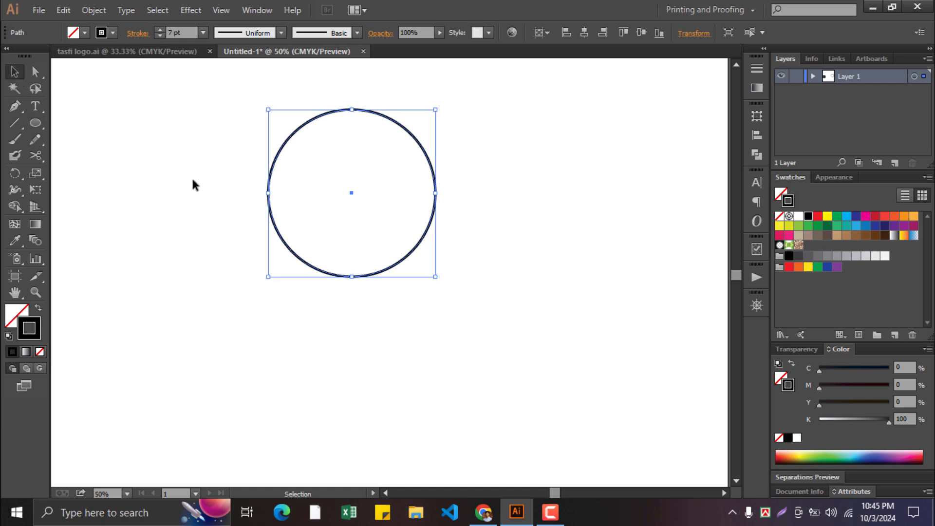
left_click(191, 176)
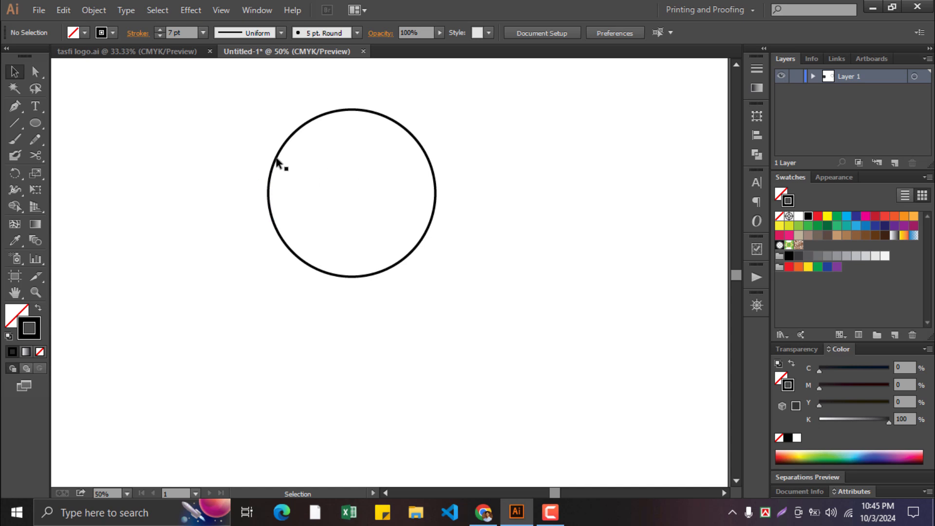
Create a concentric copy of the circle scaled down to about half its diameter
left_click_drag(256, 148, 330, 193)
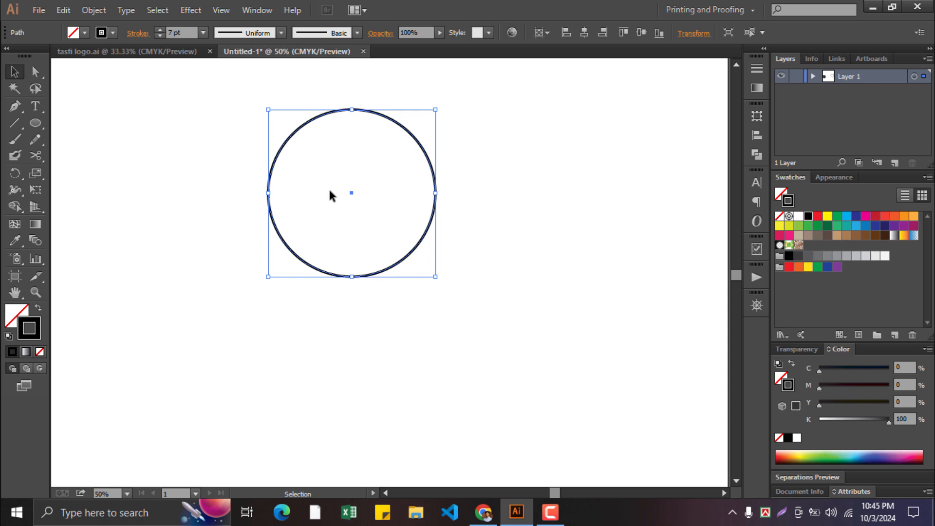
key("a")
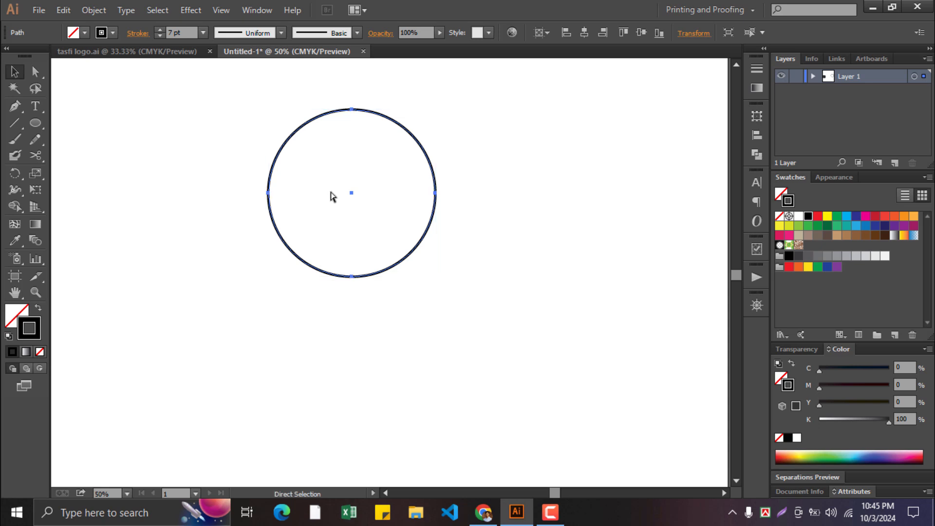
key("v")
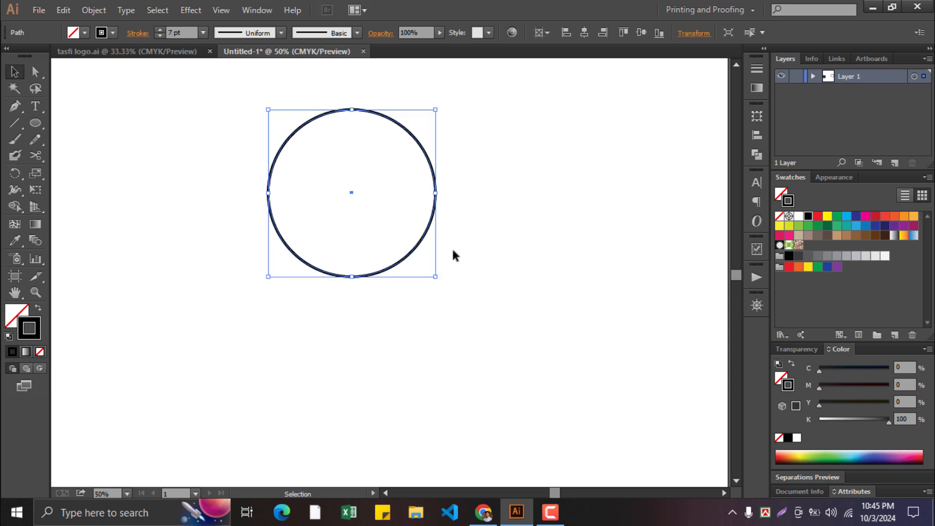
key("shift")
left_click_drag(436, 277, 393, 235)
left_click(435, 268)
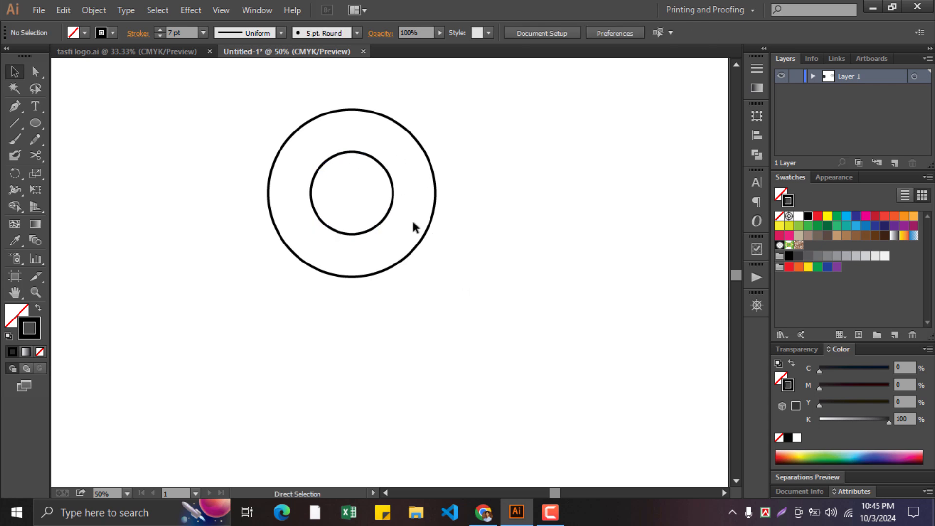
Create another concentric copy of the outer circle, scaled to about three quarters so it sits between the two rings
scroll(344, 156, "up", 2)
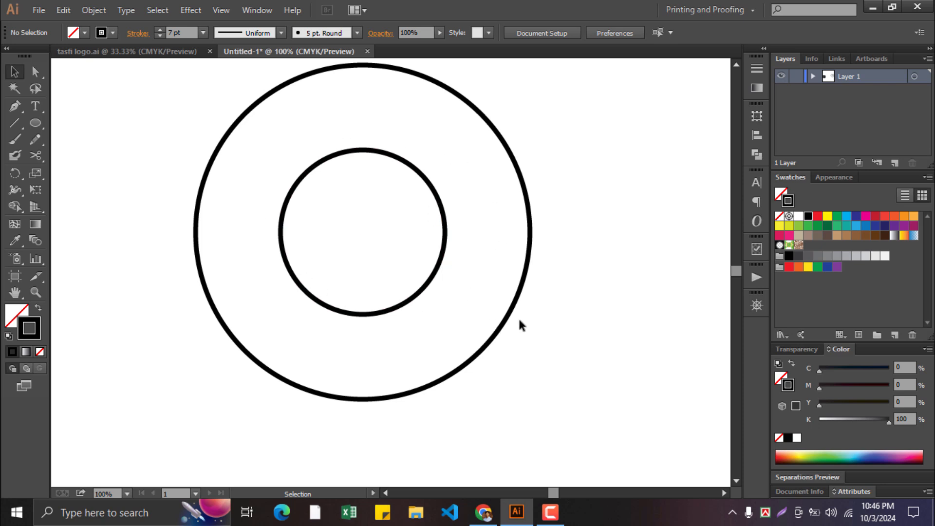
left_click(507, 324)
key("a")
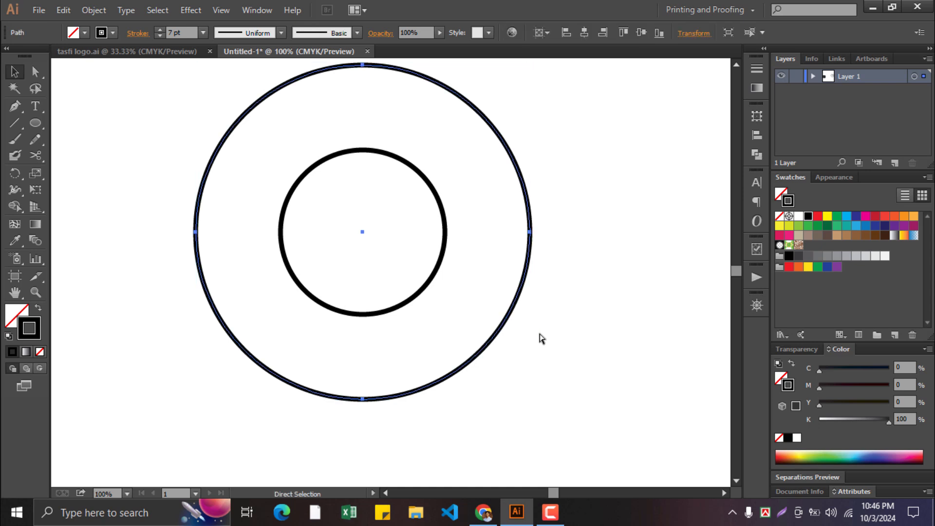
key("v")
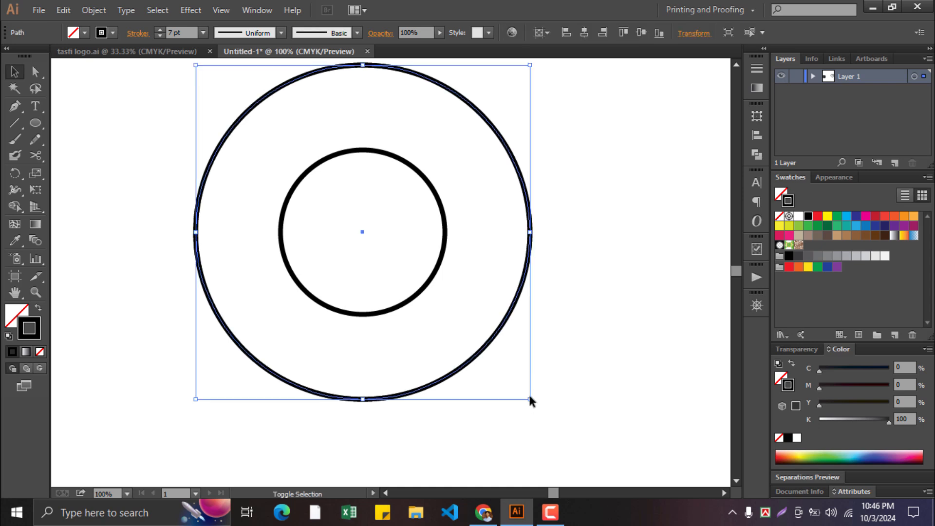
left_click_drag(530, 399, 505, 364)
left_click(563, 364)
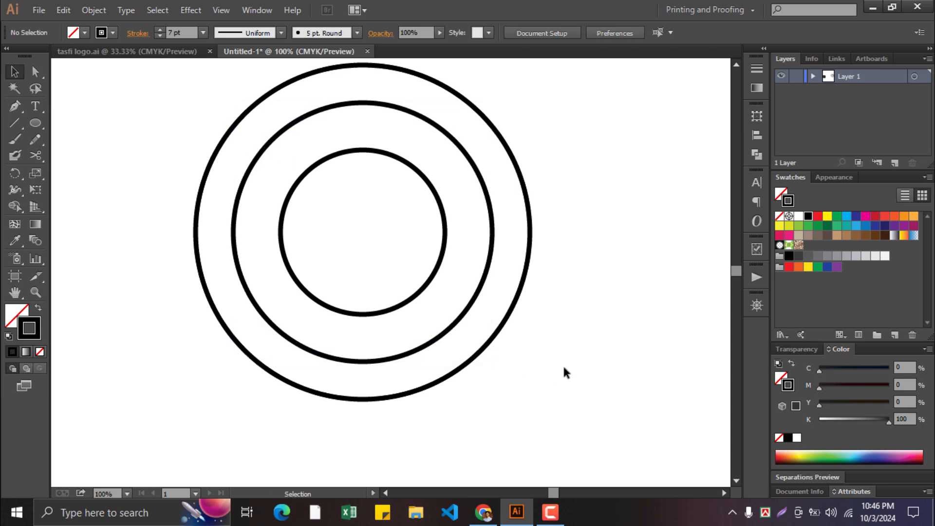
Examine the finished round stamp beside the artboard and compare its ring and text layout with the three new circles
scroll(562, 288, "down", 1)
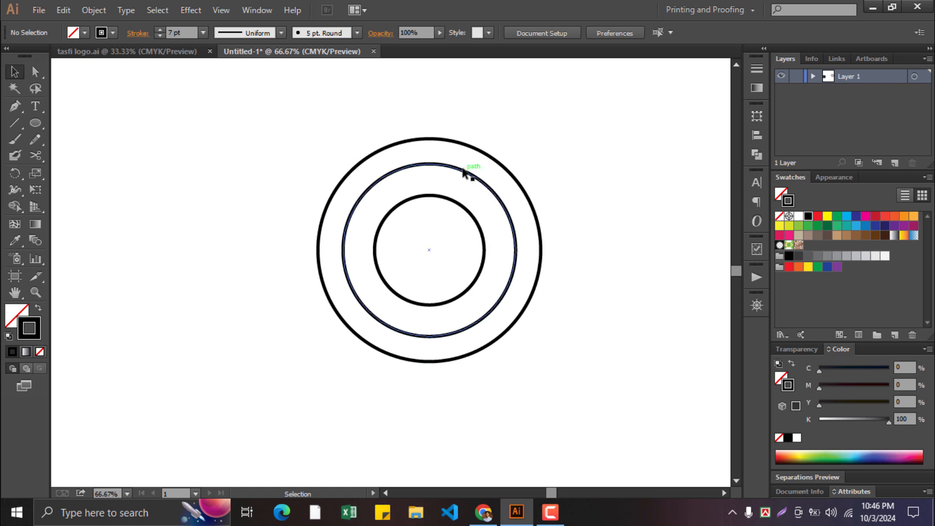
scroll(302, 141, "down", 1)
left_click_drag(177, 174, 399, 152)
scroll(205, 197, "up", 3)
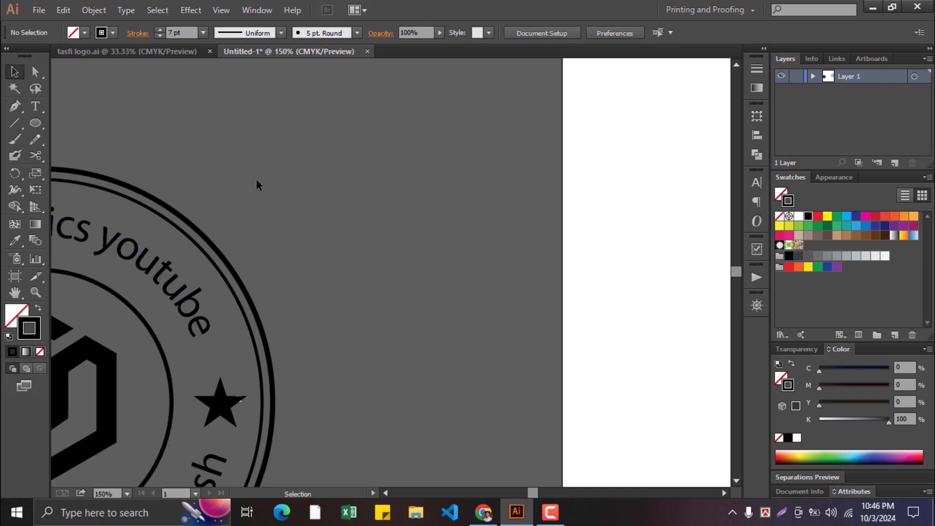
scroll(367, 177, "down", 2)
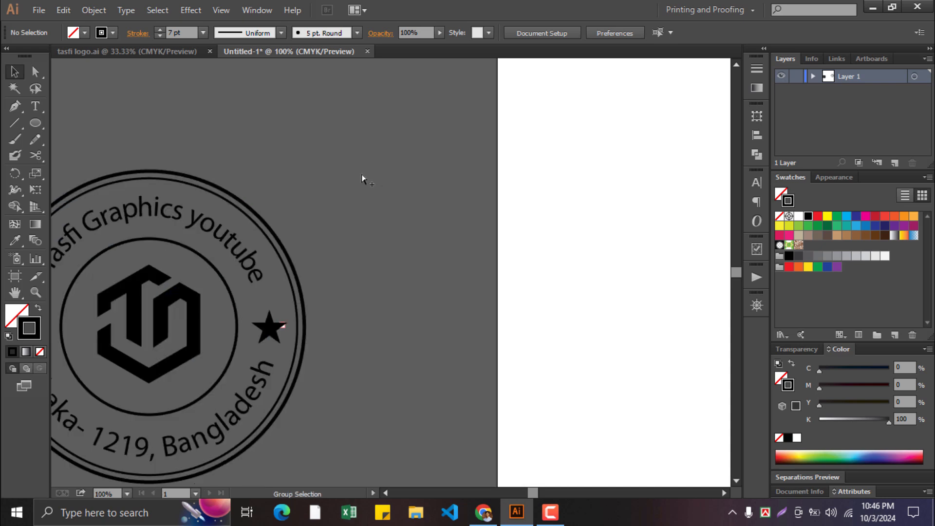
left_click_drag(527, 170, 190, 172)
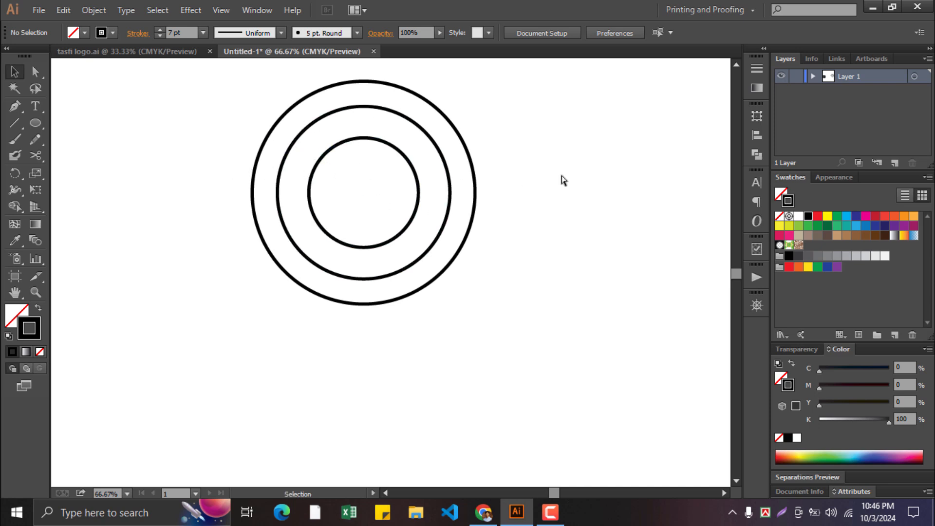
scroll(414, 122, "up", 1)
scroll(359, 145, "up", 1)
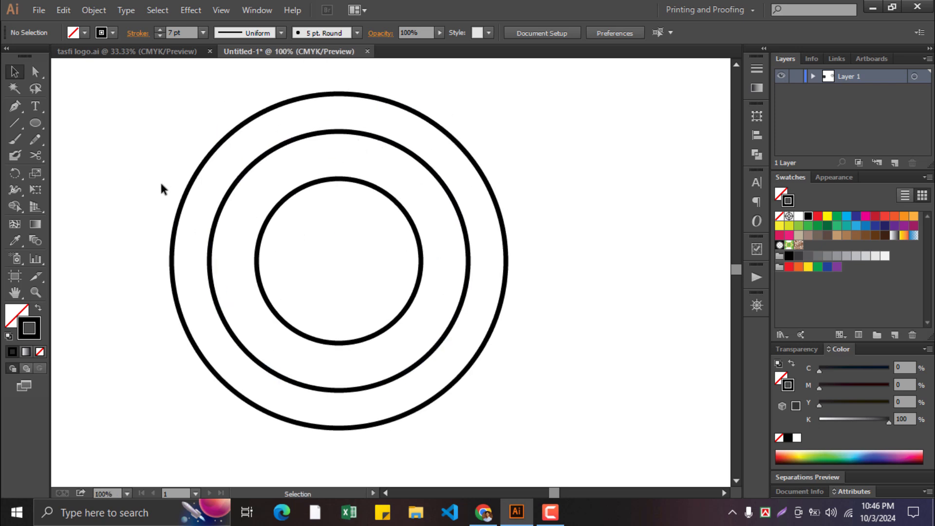
Cut the middle circle at its left and right anchor points with the Scissors tool to split it into two half circles
left_click(212, 248)
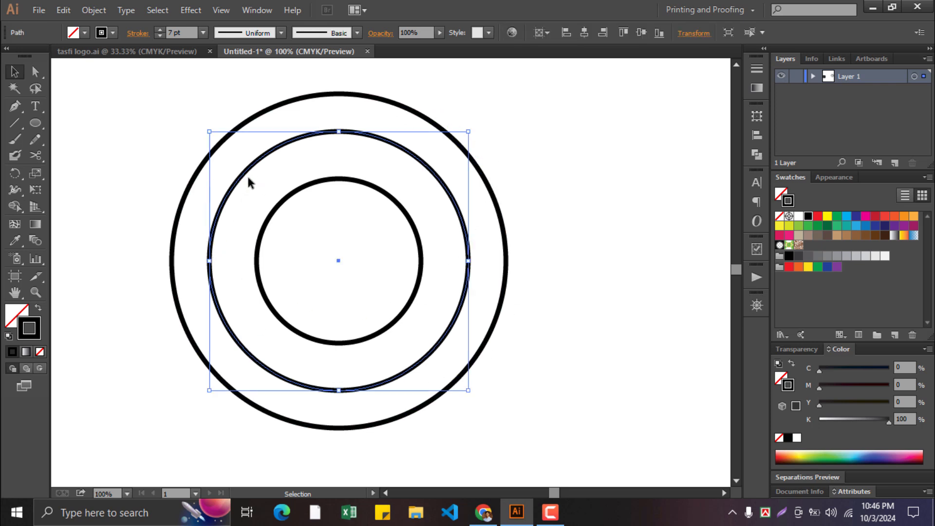
left_click(35, 153)
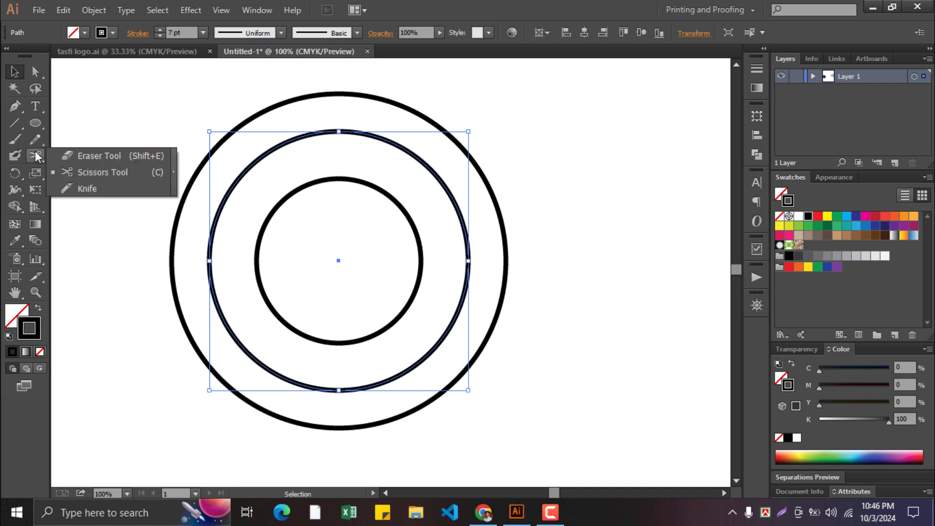
left_click(75, 172)
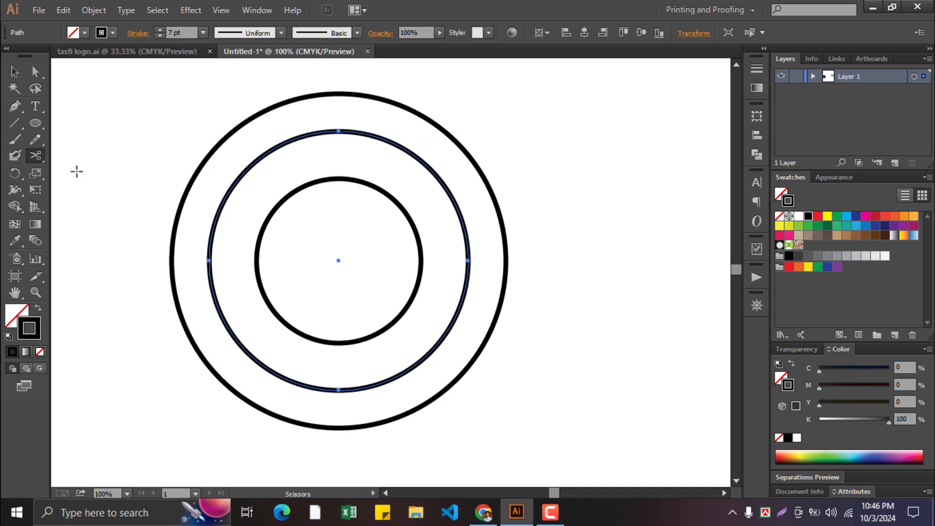
left_click(208, 260)
scroll(456, 257, "up", 2)
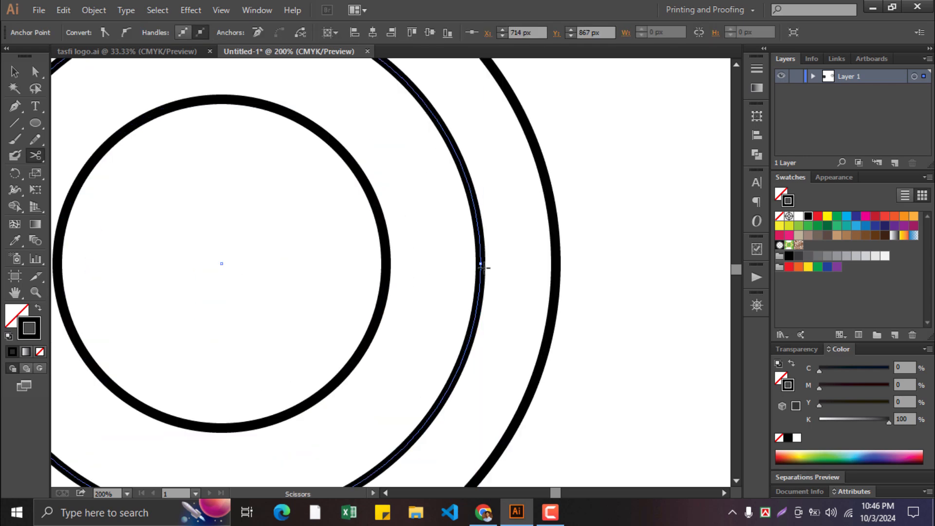
left_click(481, 263)
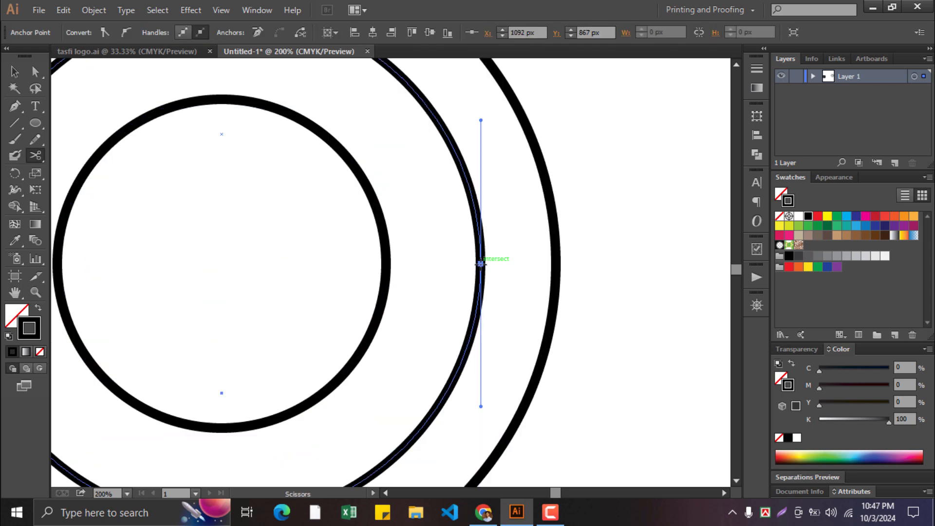
scroll(440, 236, "down", 2)
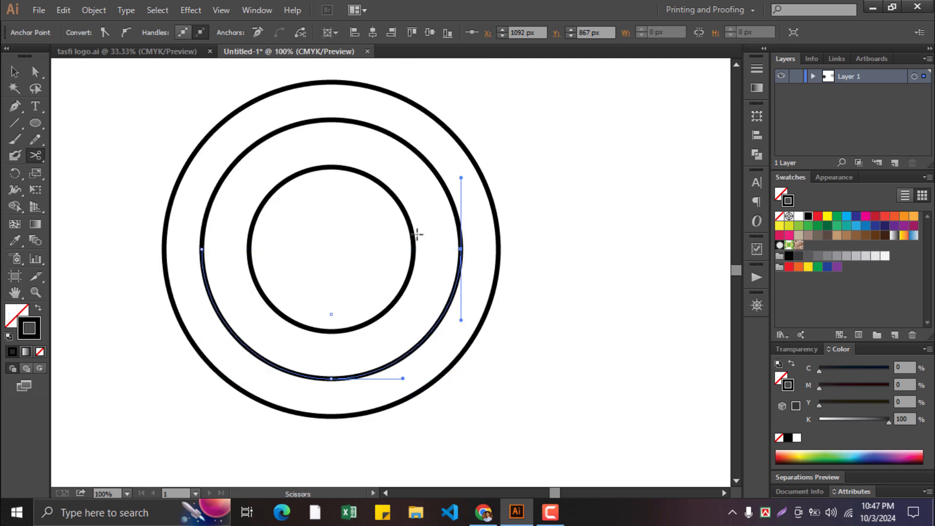
left_click(15, 71)
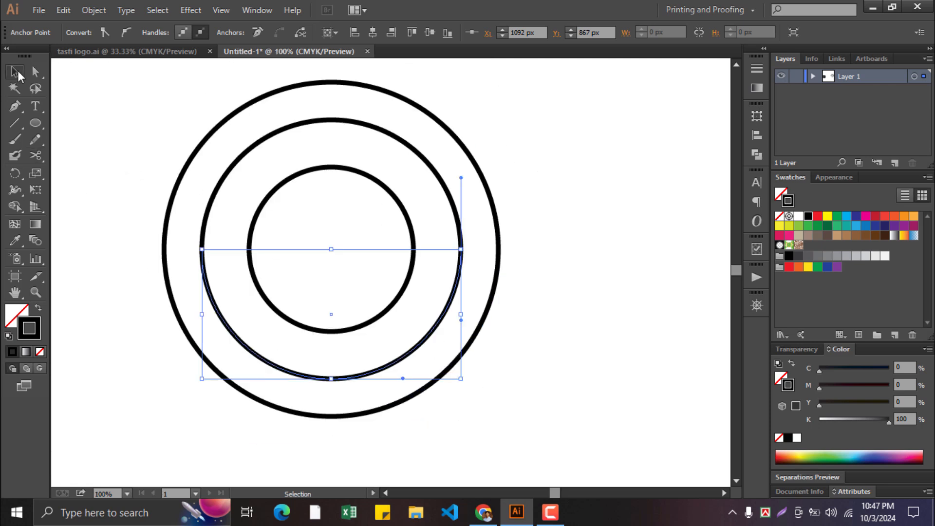
Select the upper and lower arcs of the middle circle in turn to check that they are separate paths
left_click(275, 136)
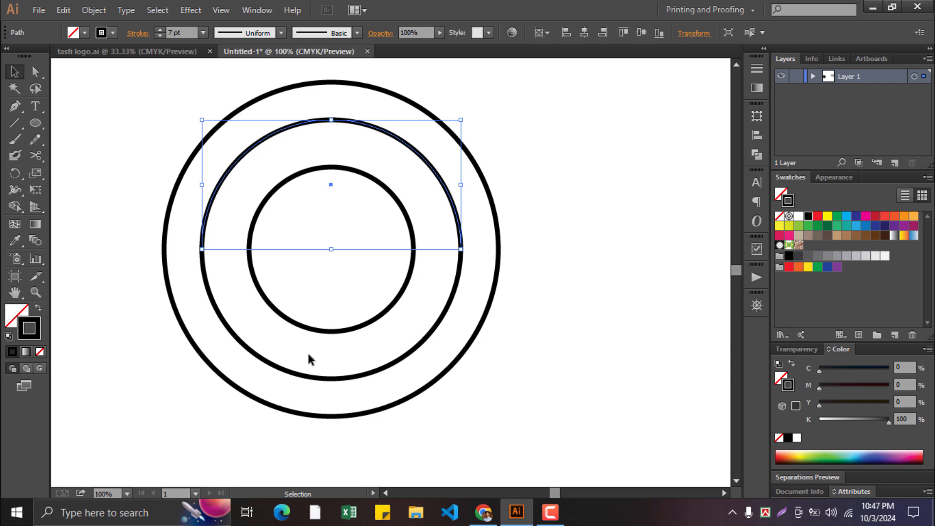
left_click(315, 379)
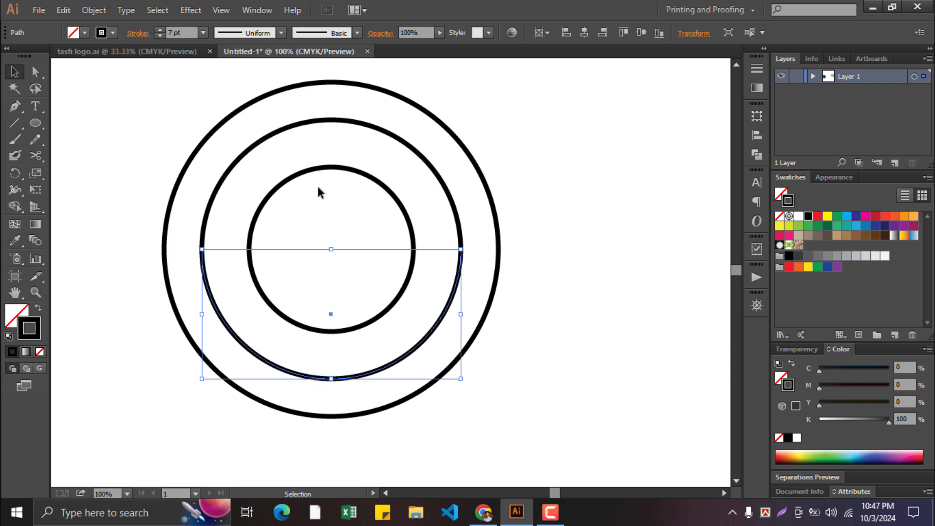
left_click(307, 125)
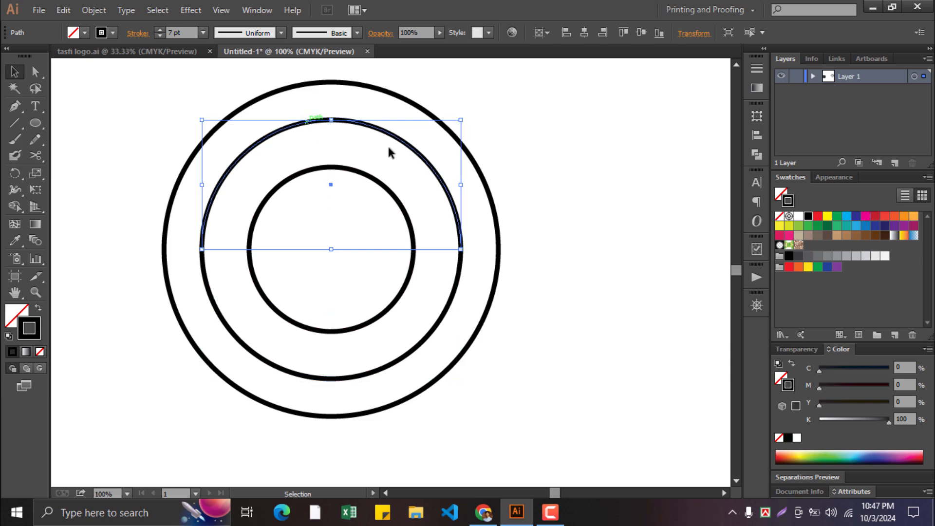
left_click(520, 184)
scroll(521, 184, "down", 1)
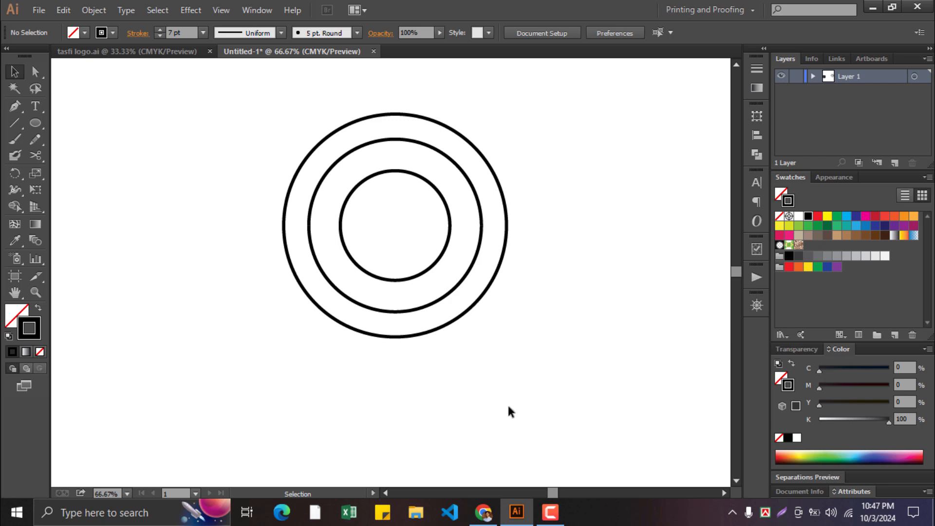
Review the curved text at the top and bottom of the finished sample stamp
key("space")
left_click_drag(161, 199, 462, 200)
left_click_drag(148, 284, 273, 267)
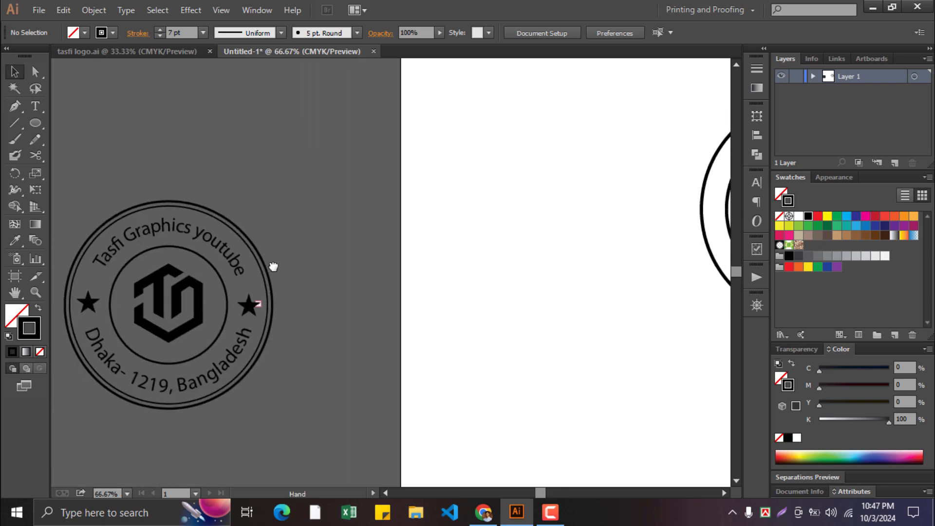
Copy the complete text curved along the top of the finished sample stamp
left_click(159, 227)
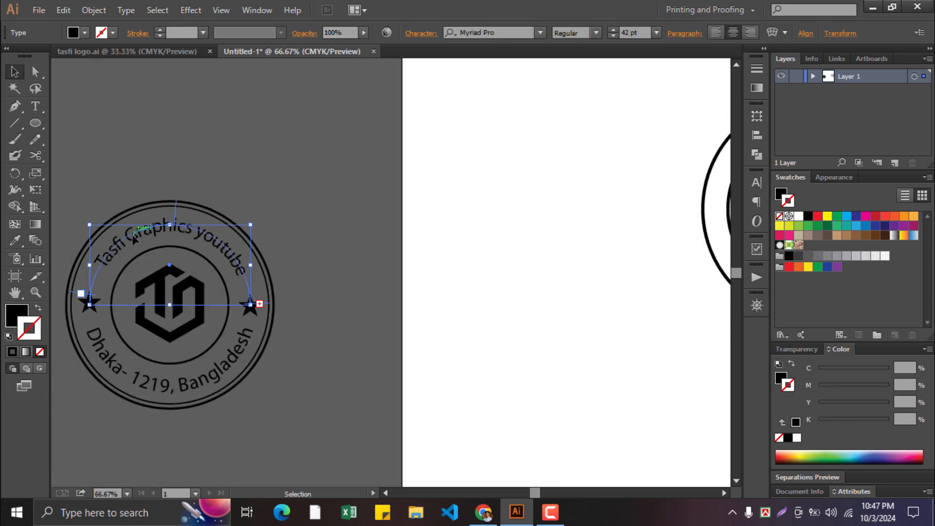
double_click(132, 239)
key("ctrl+a")
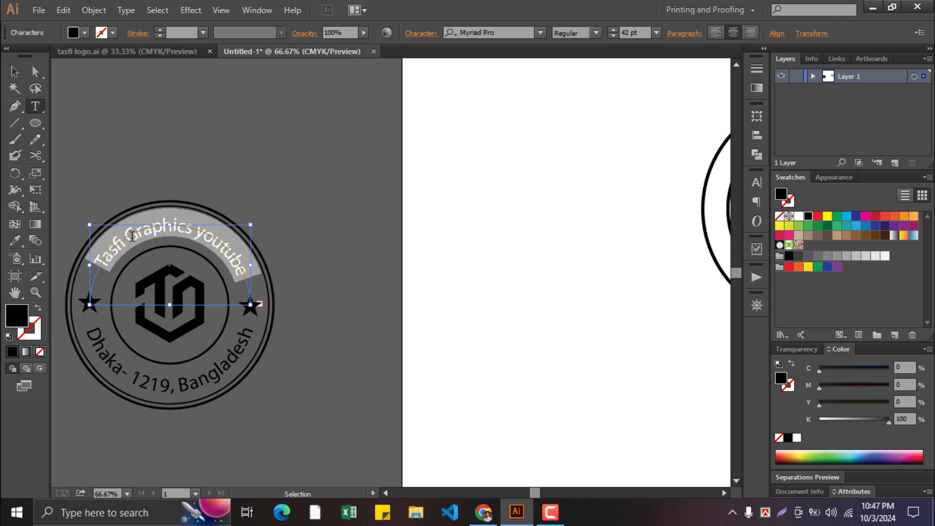
left_click(15, 72)
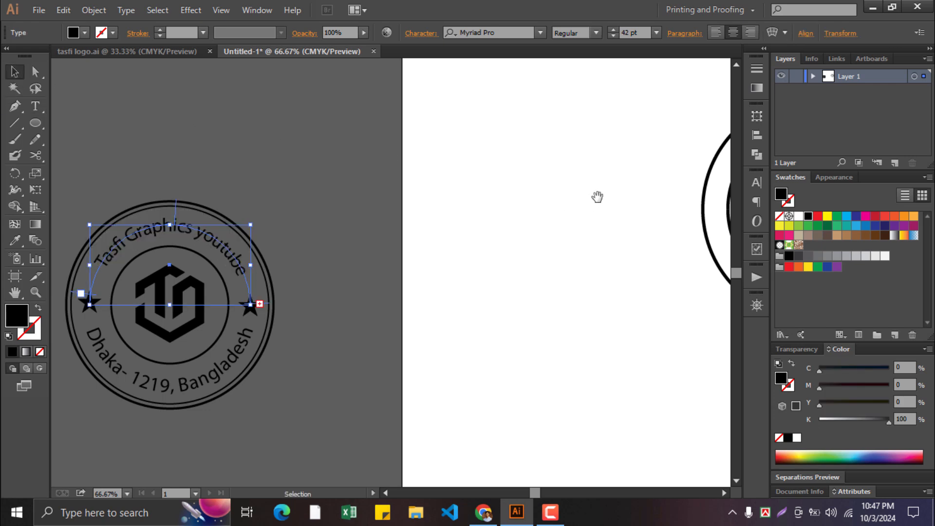
Place the copied text "Tasfi Graphics youtube channel" as path type along the upper arc of the new stamp's middle circle
key("space")
left_click_drag(596, 197, 219, 193)
key("space")
left_click_drag(392, 176, 258, 178)
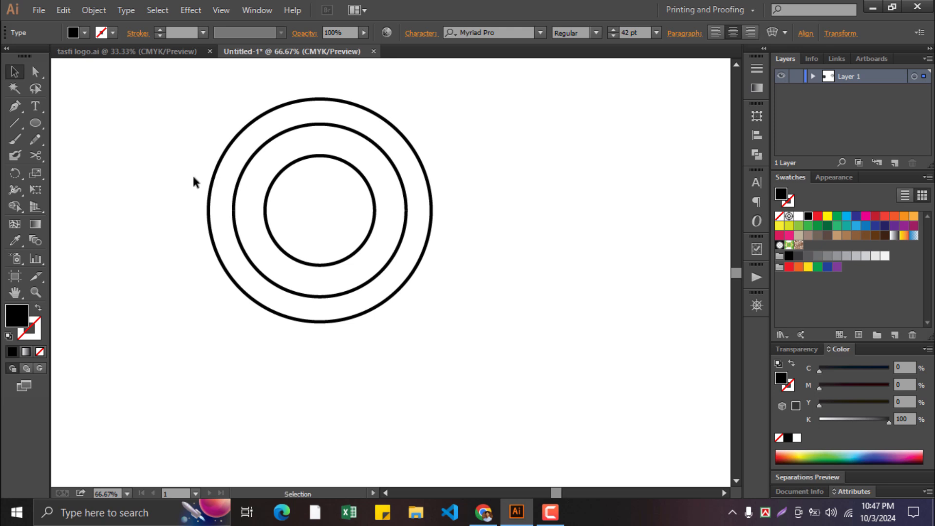
left_click_drag(35, 106, 92, 107)
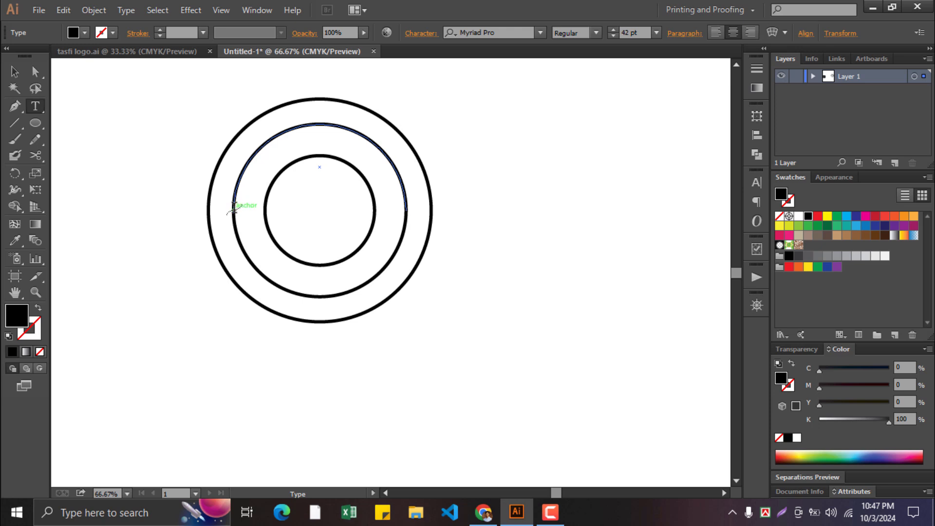
left_click(234, 205)
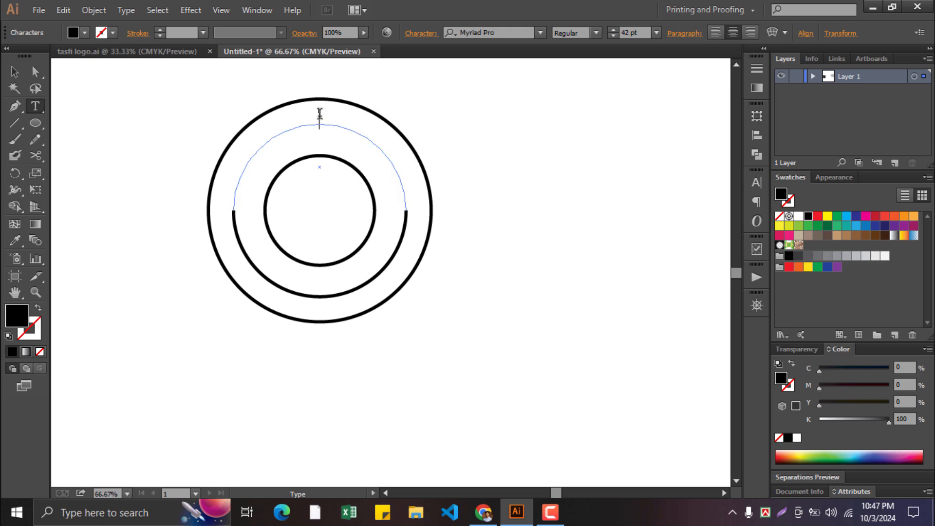
key("ctrl")
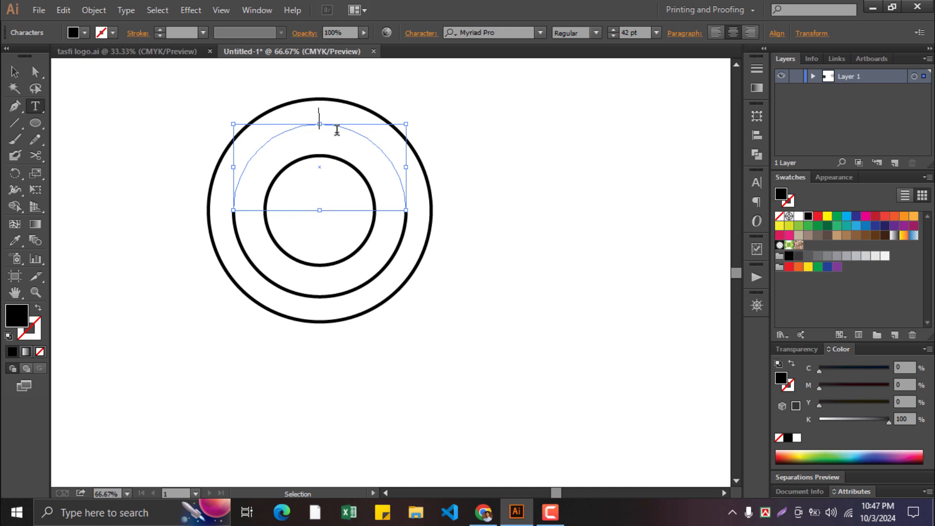
type("Tasfi Graphics youtube channel")
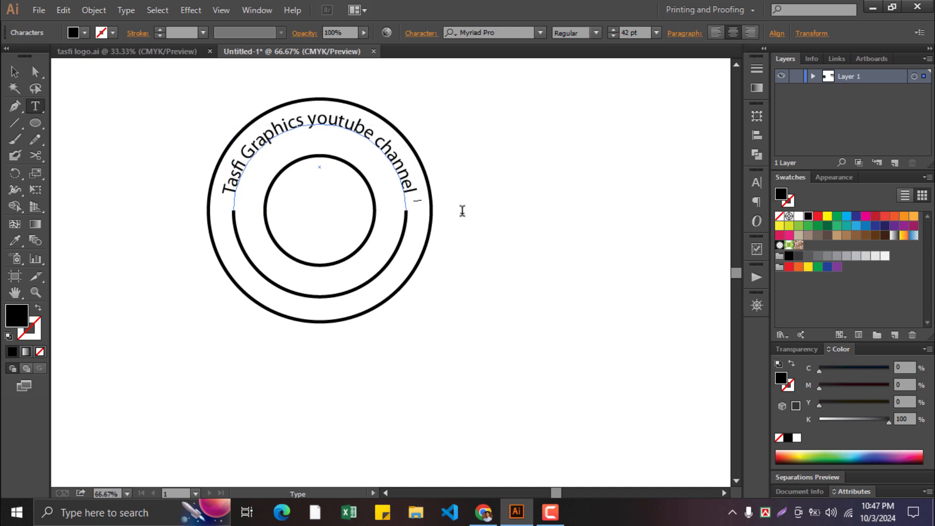
left_click_drag(422, 197, 189, 210)
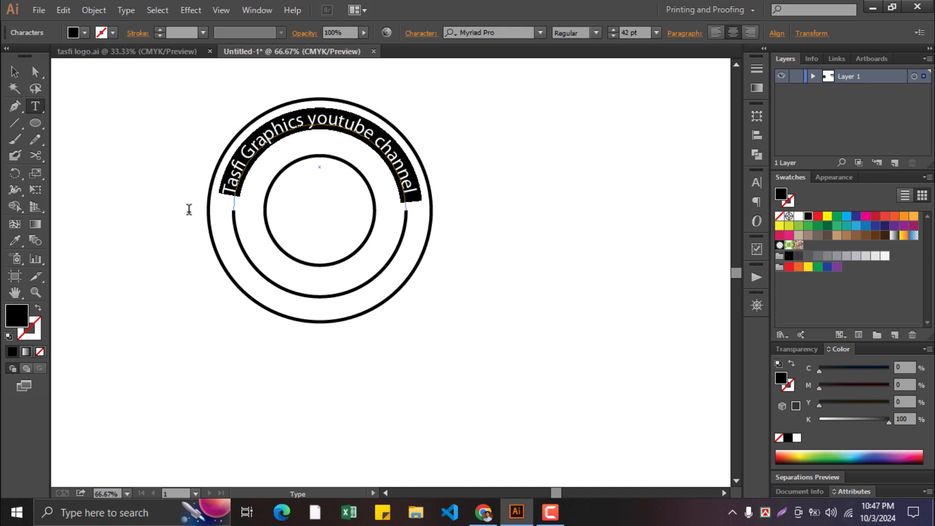
left_click(14, 71)
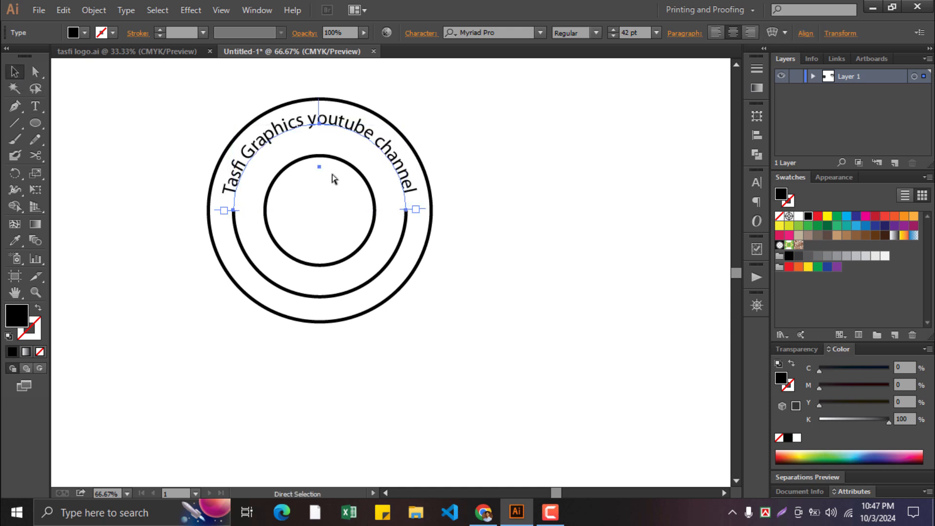
Set the upper curved text's Align to Path option to Center in the Type on a Path Options, with the preview enabled
scroll(347, 167, "up", 2)
scroll(347, 167, "down", 1)
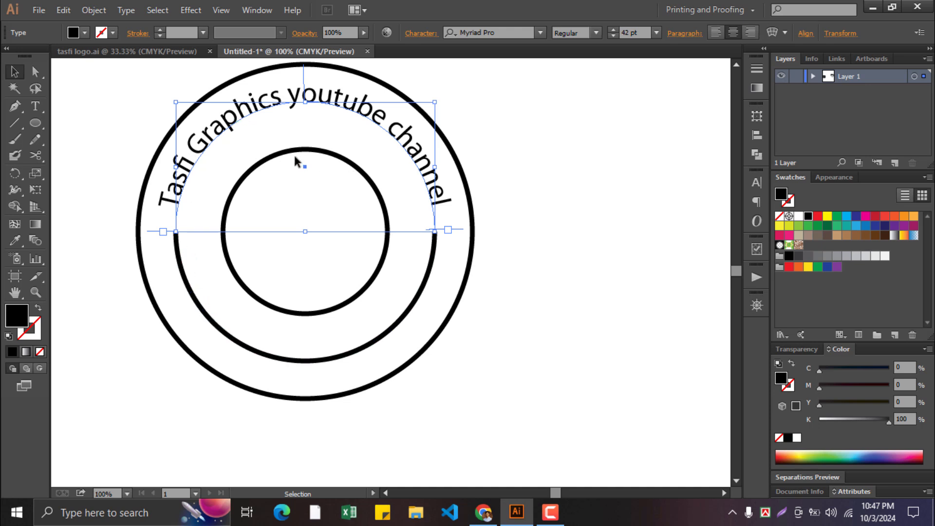
scroll(294, 154, "up", 1)
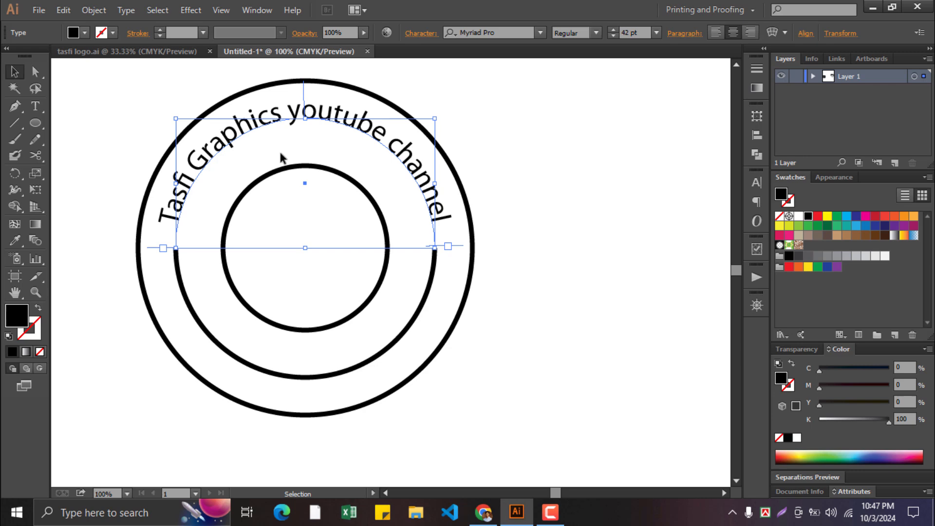
left_click(126, 10)
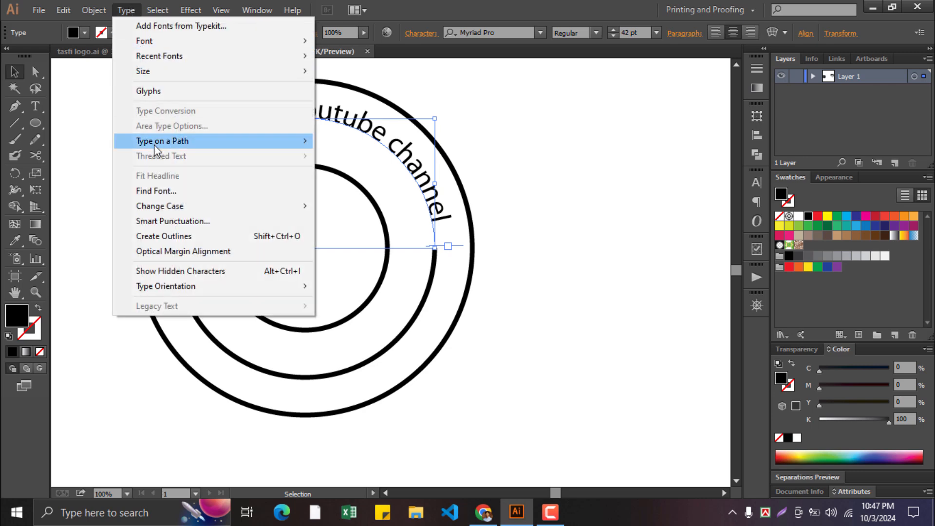
mouse_move(154, 143)
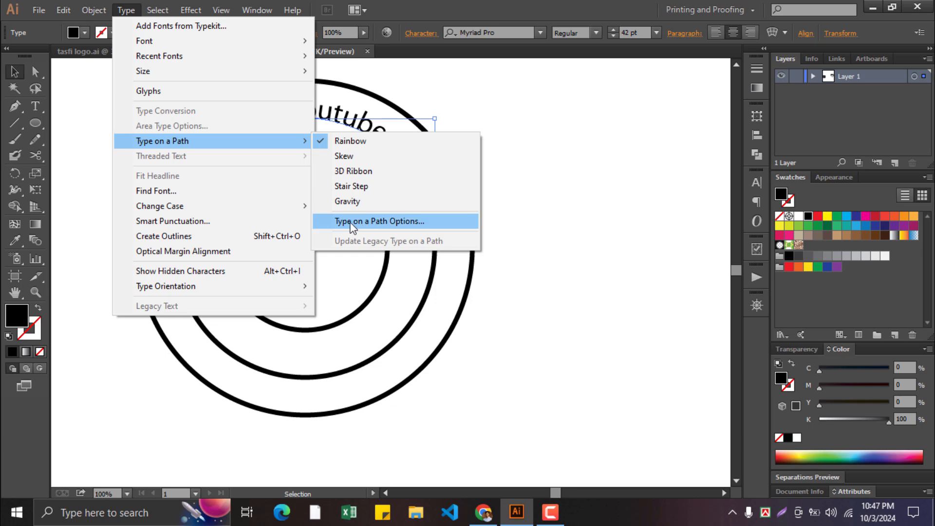
left_click(399, 221)
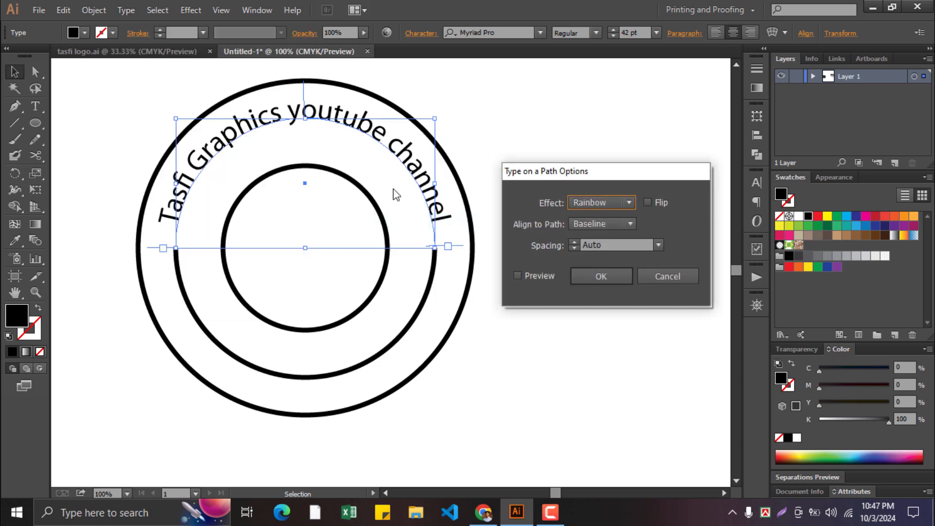
left_click(530, 276)
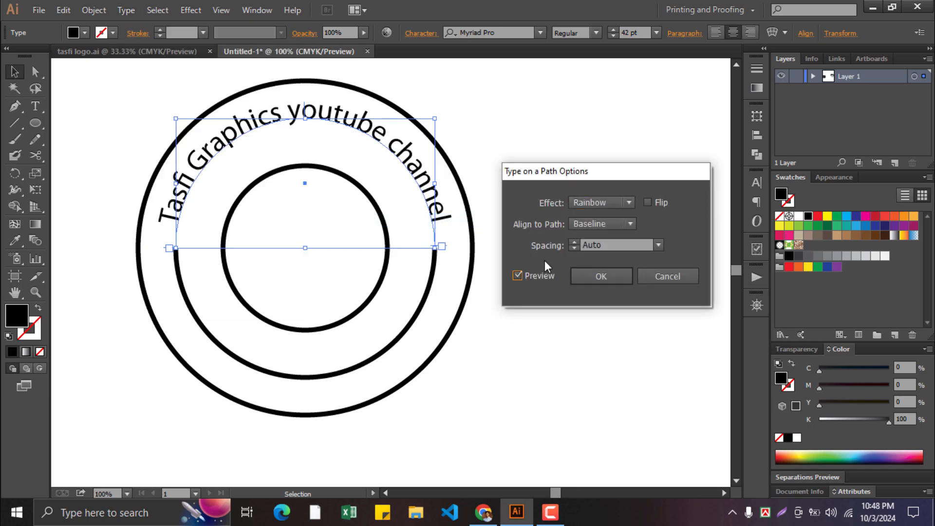
left_click(605, 223)
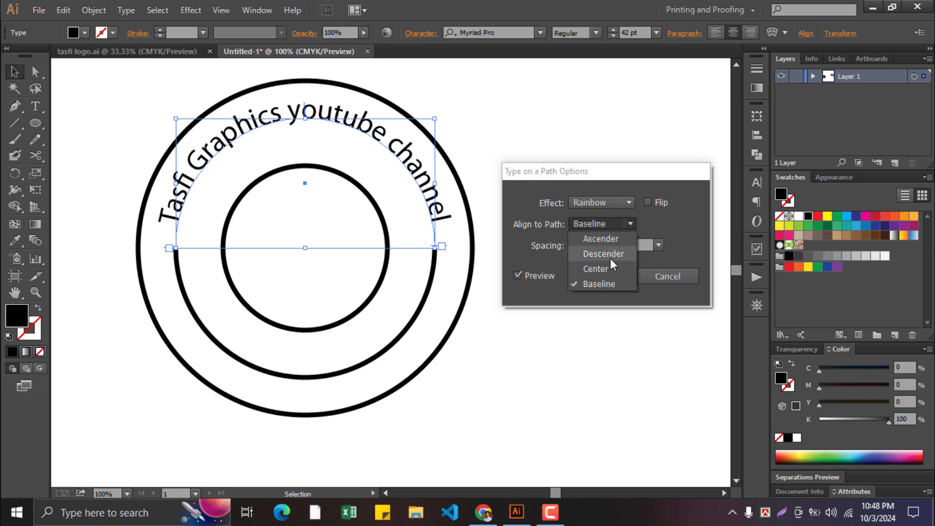
left_click(609, 267)
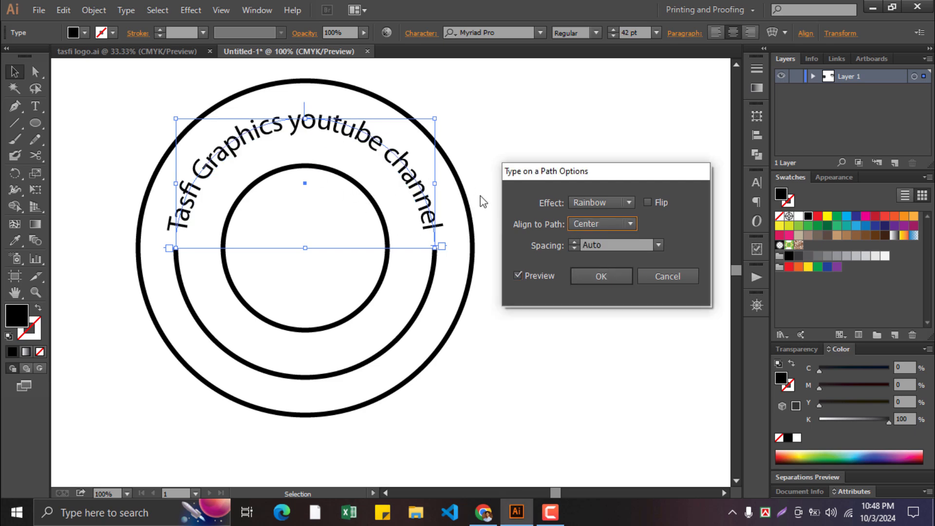
left_click(609, 276)
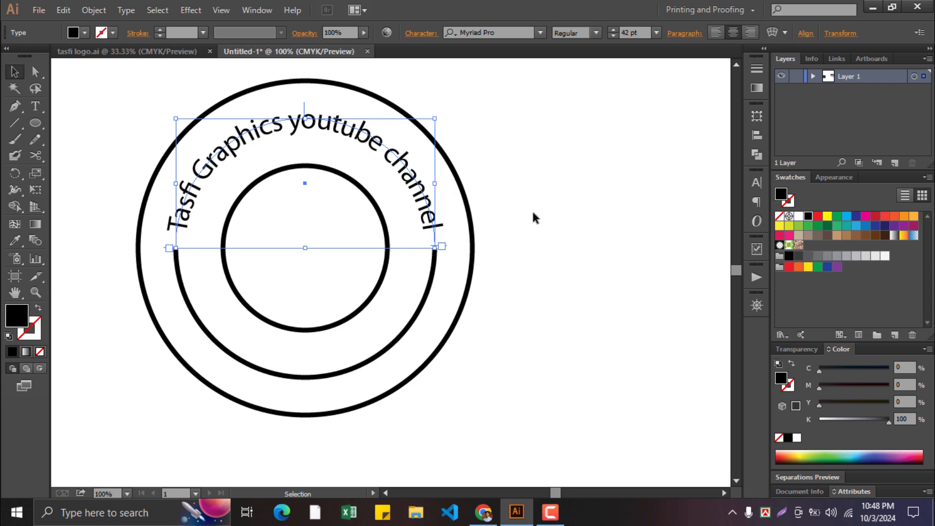
left_click(531, 209)
Copy the complete address line curved along the bottom of the finished sample stamp
scroll(526, 214, "down", 1)
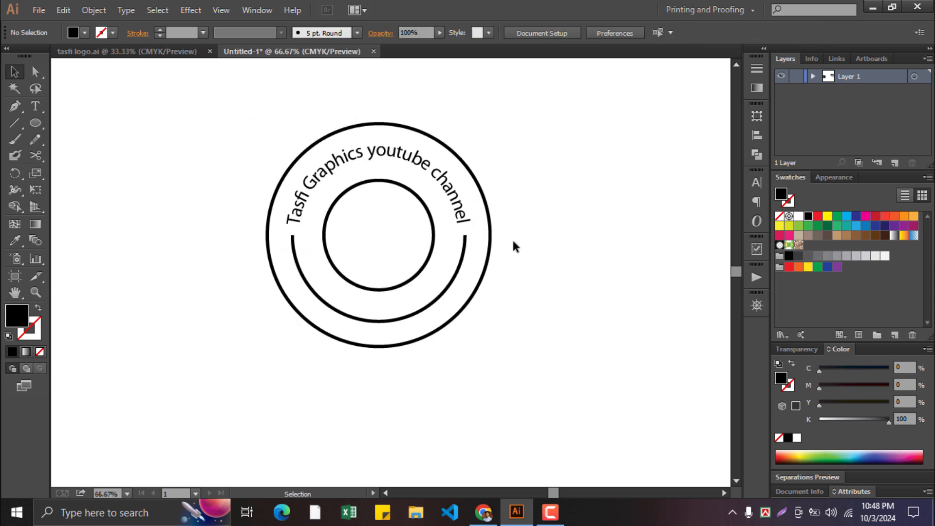
left_click_drag(508, 277, 542, 198)
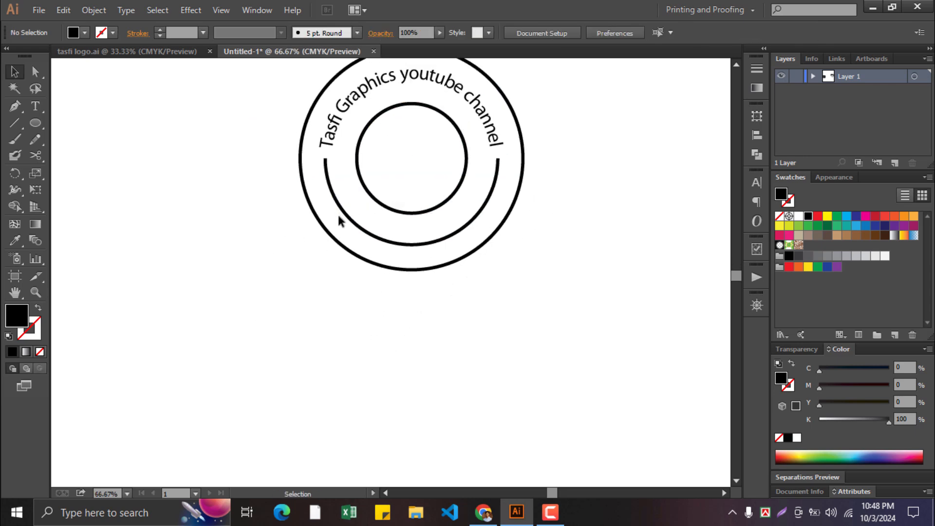
scroll(521, 312, "down", 1)
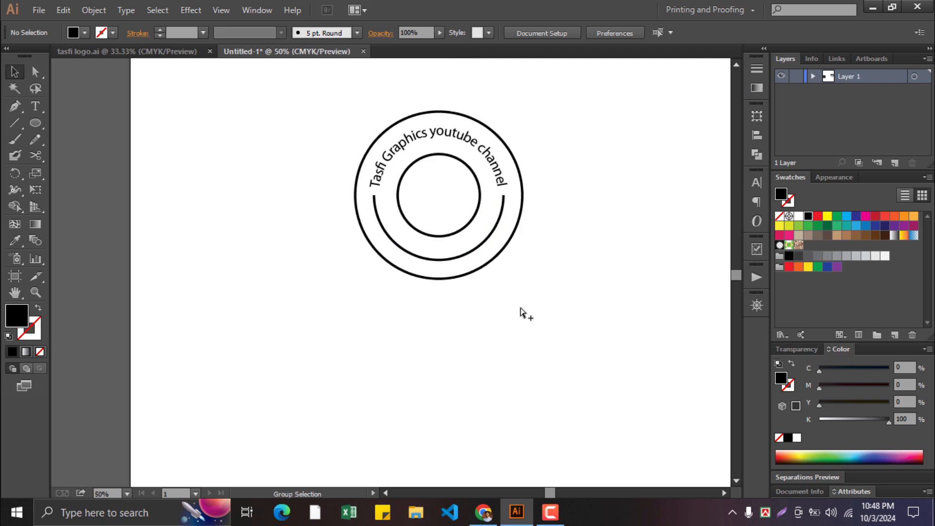
left_click_drag(131, 299, 407, 234)
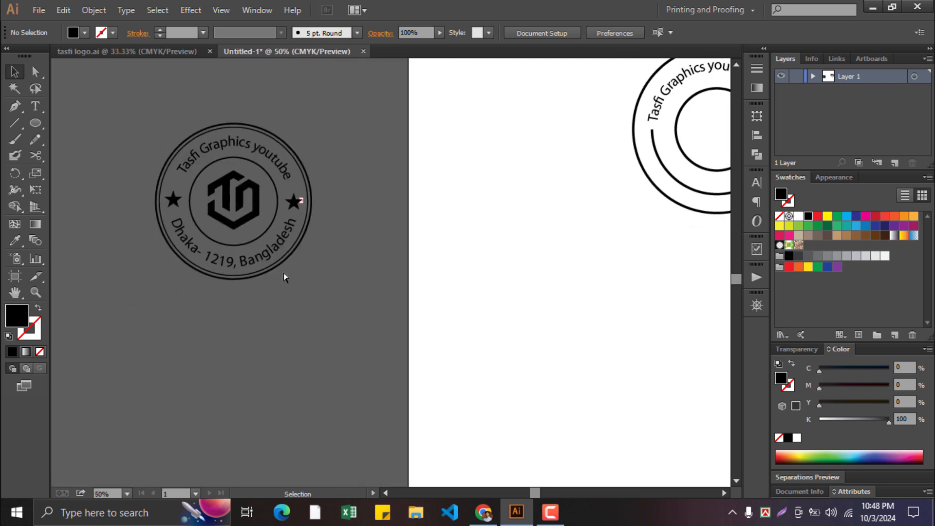
scroll(282, 246, "up", 2)
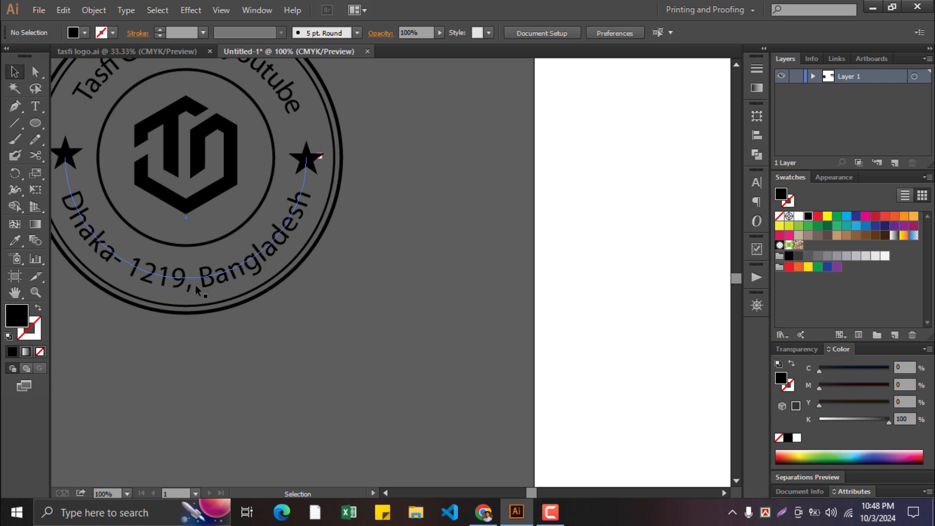
double_click(288, 219)
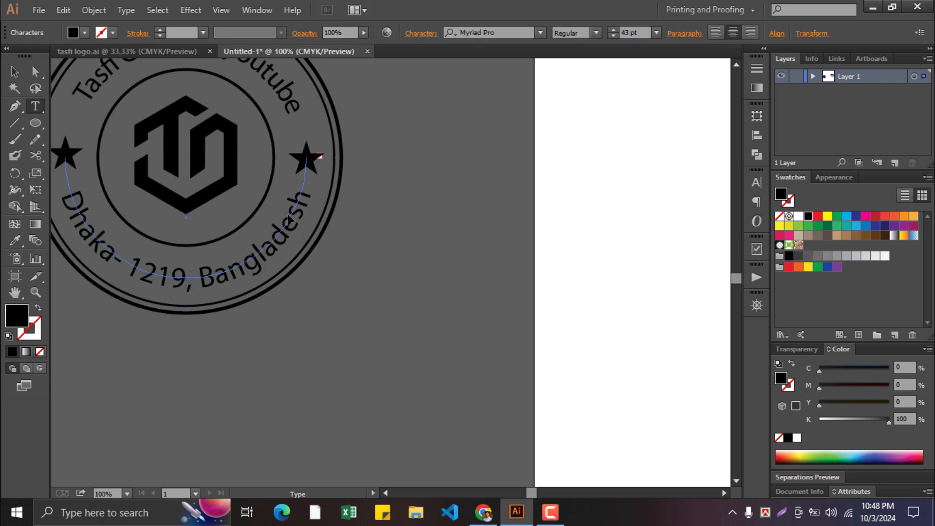
key("ctrl+a")
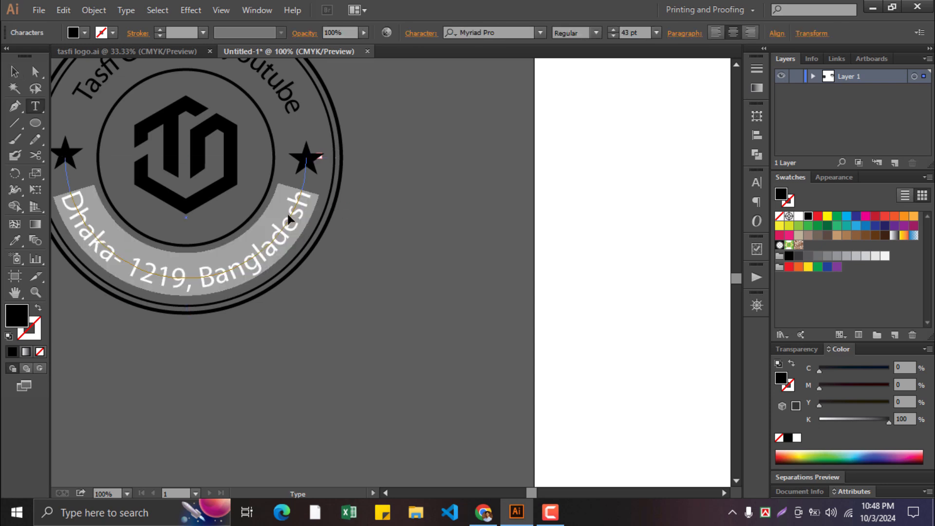
left_click(14, 71)
left_click(503, 201)
scroll(502, 201, "down", 1)
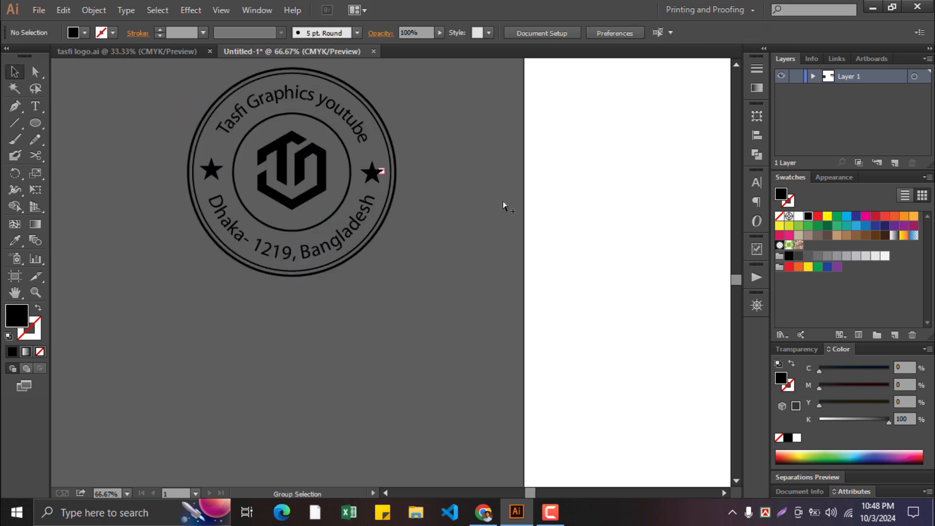
Paste the copied address line as path type onto the lower arc of the new stamp's middle circle
key("space")
left_click_drag(632, 177, 341, 283)
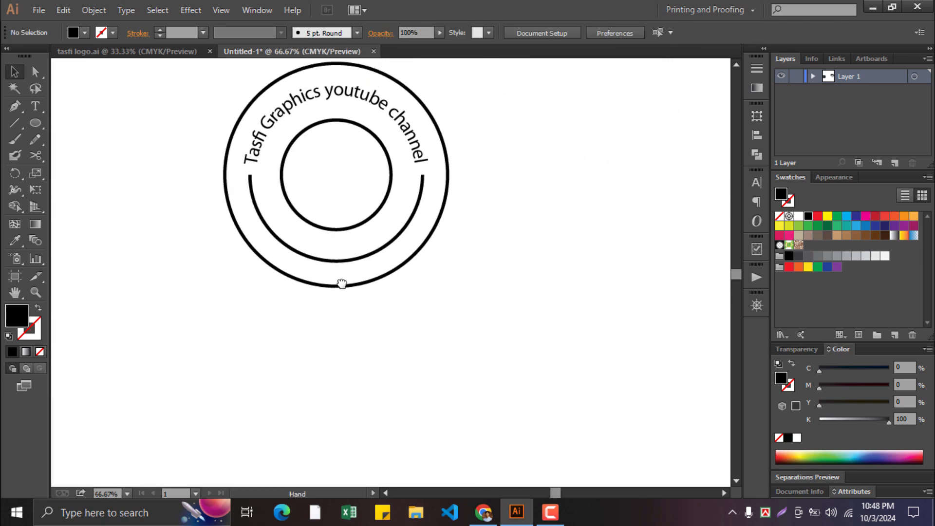
left_click(35, 105)
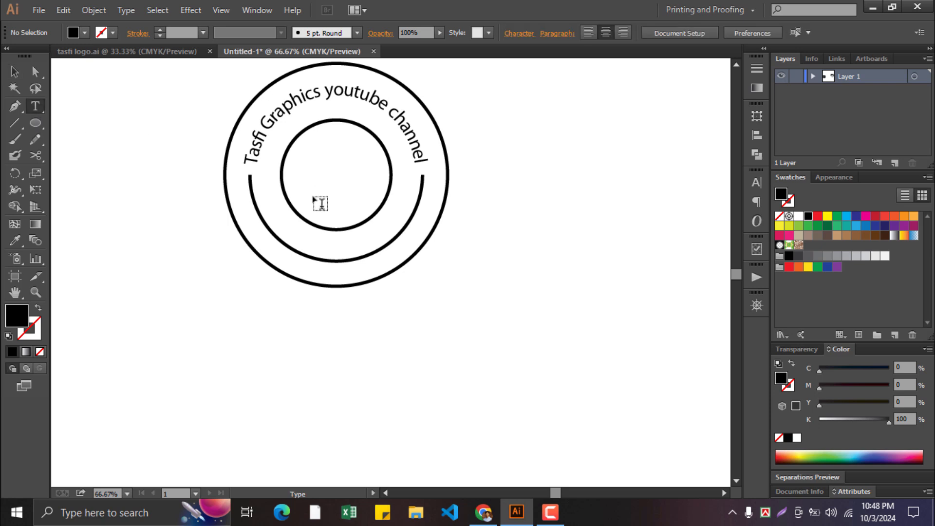
left_click(340, 258)
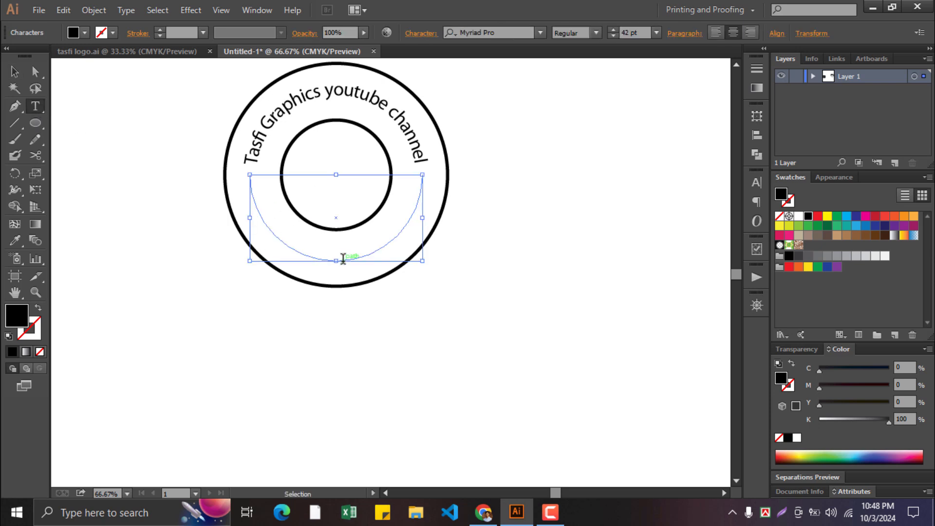
key("ctrl+v")
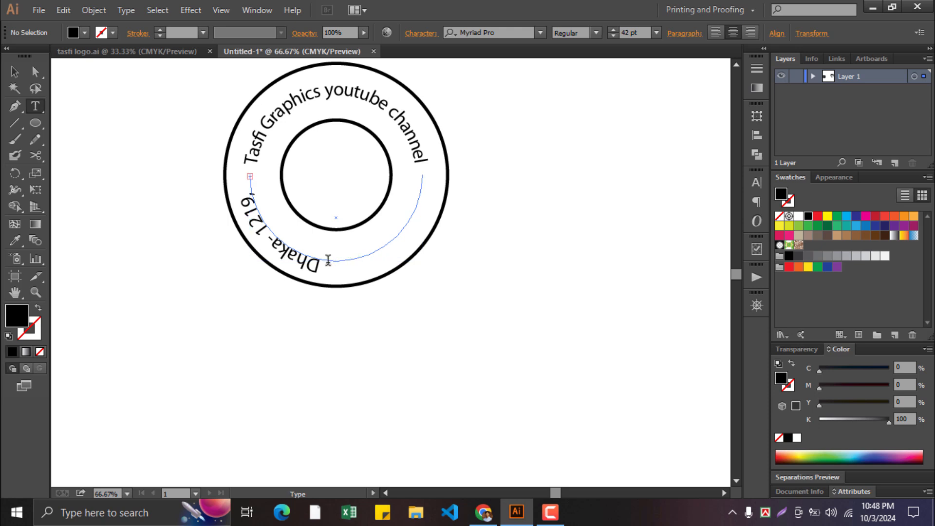
left_click_drag(320, 265, 171, 146)
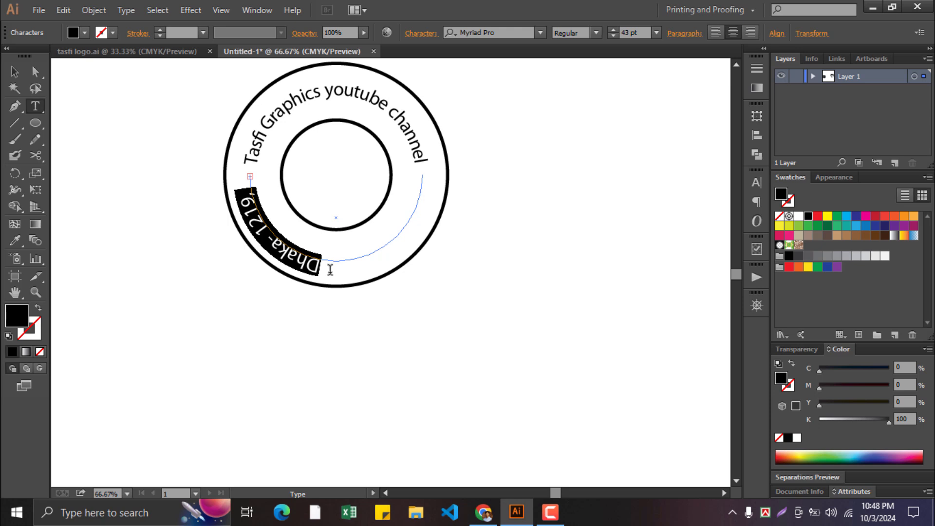
left_click(15, 71)
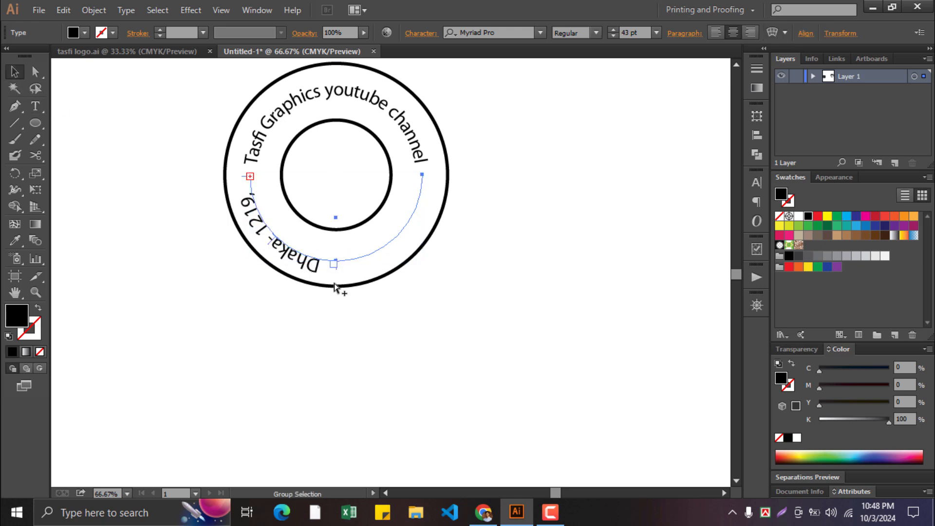
Move the start bracket of the lower path text to the arc's right end so the address line spans the whole arc
scroll(335, 279, "up", 2)
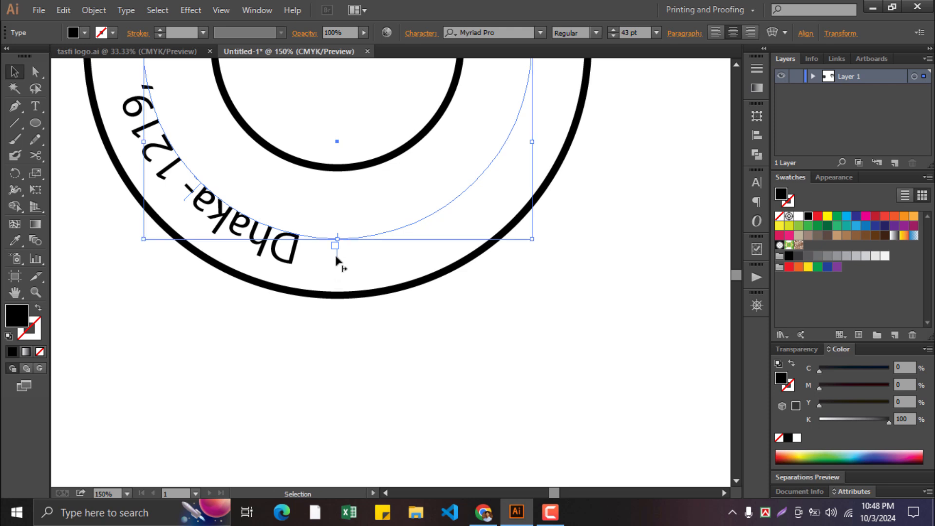
left_click_drag(338, 253, 578, 154)
scroll(579, 288, "down", 1)
scroll(580, 291, "down", 6)
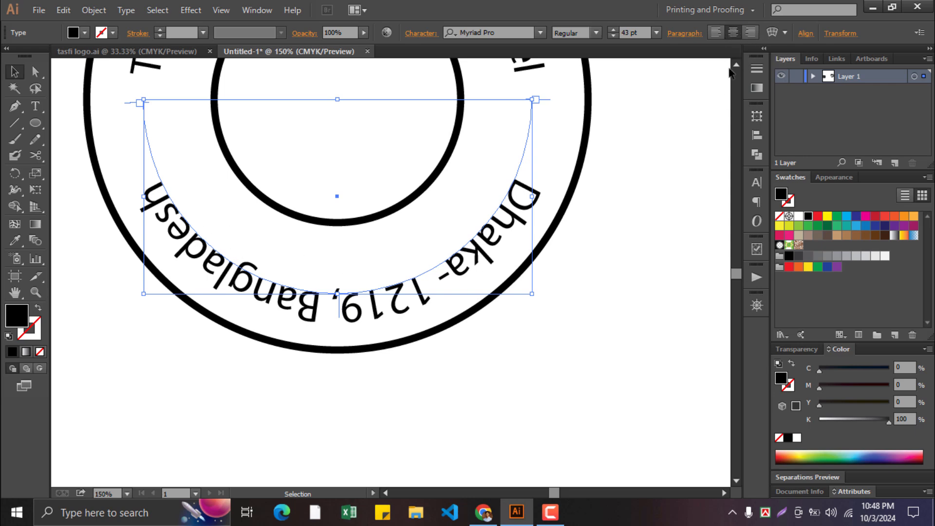
Try left paragraph alignment on the lower path text, and return it to centered alignment
left_click(715, 30)
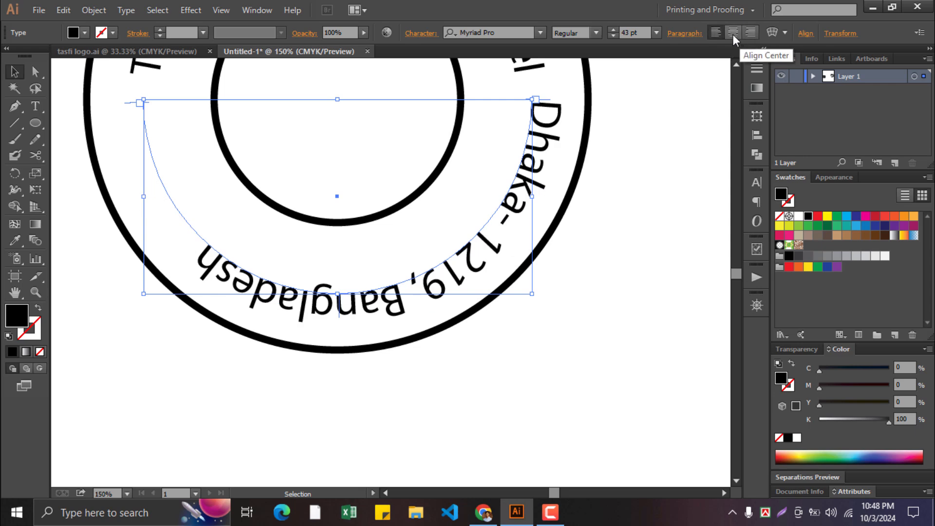
left_click(733, 32)
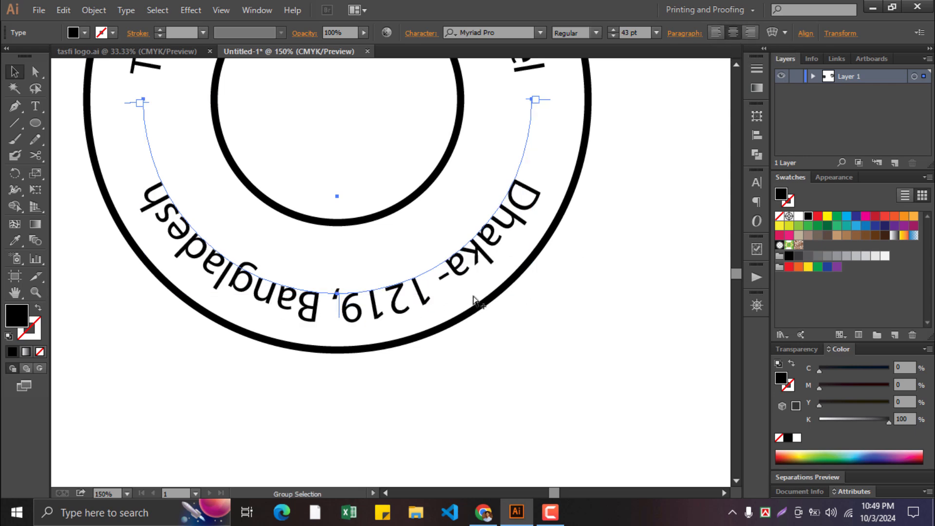
scroll(472, 297, "down", 1)
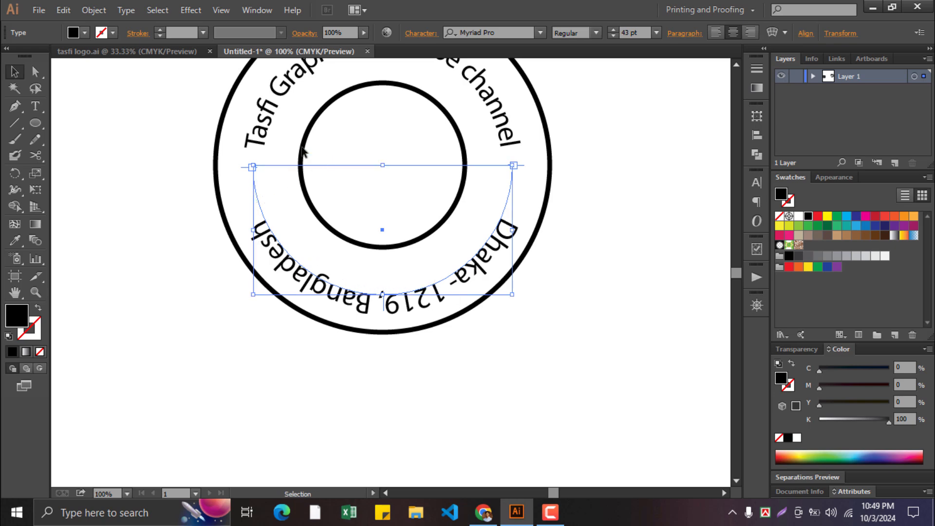
Flip the lower path text and set its Align to Path option to Center in Type on a Path Options, with the preview enabled
left_click(127, 11)
mouse_move(144, 142)
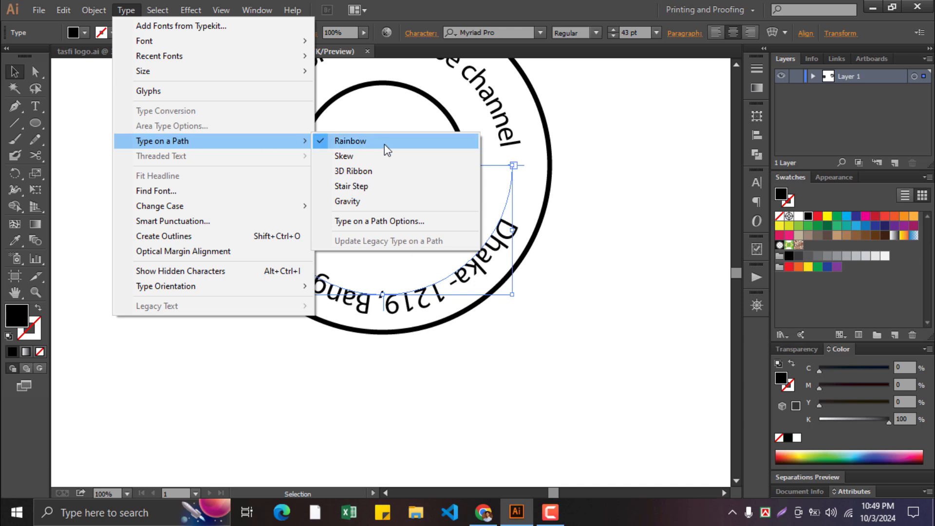
left_click(371, 221)
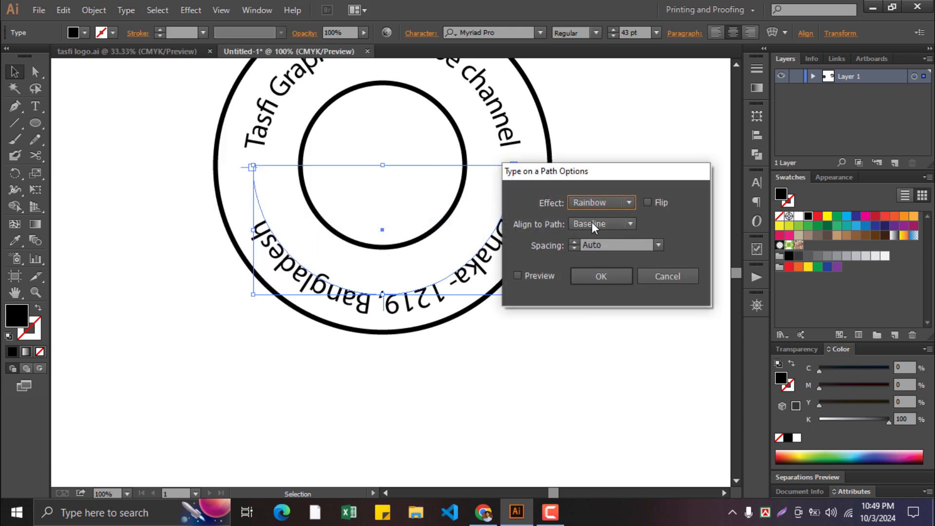
left_click(543, 280)
left_click(649, 201)
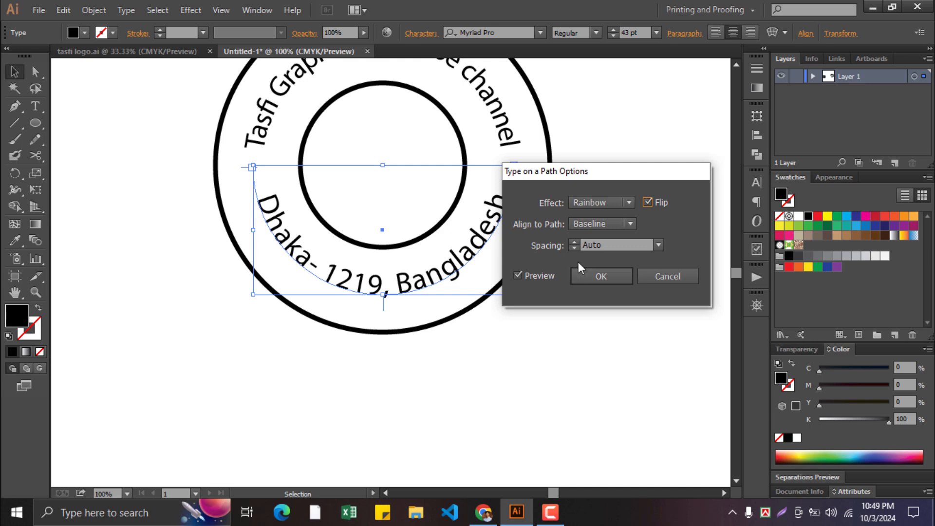
left_click(580, 223)
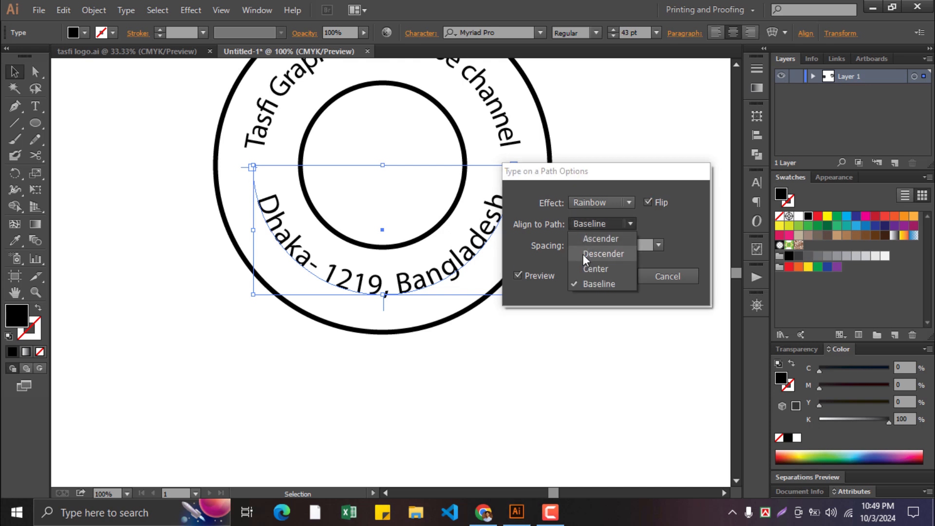
left_click(589, 268)
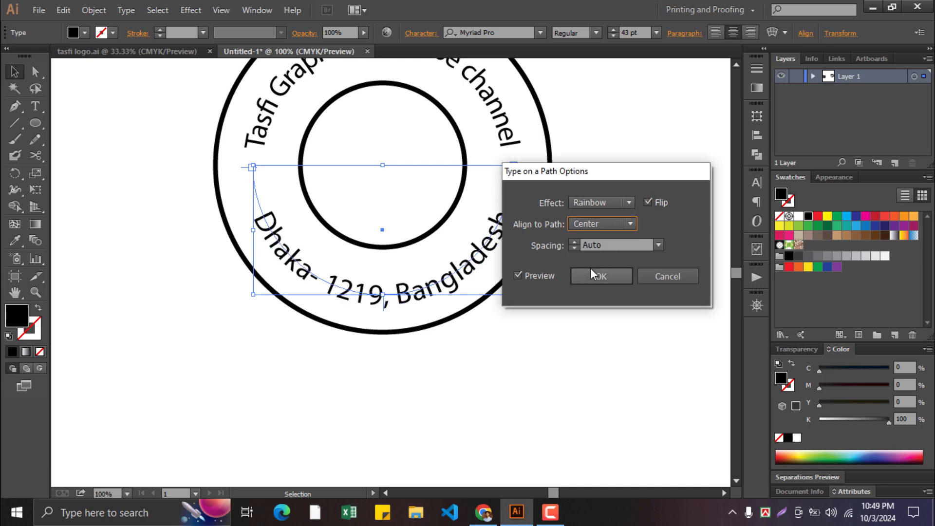
left_click(601, 275)
left_click(592, 284)
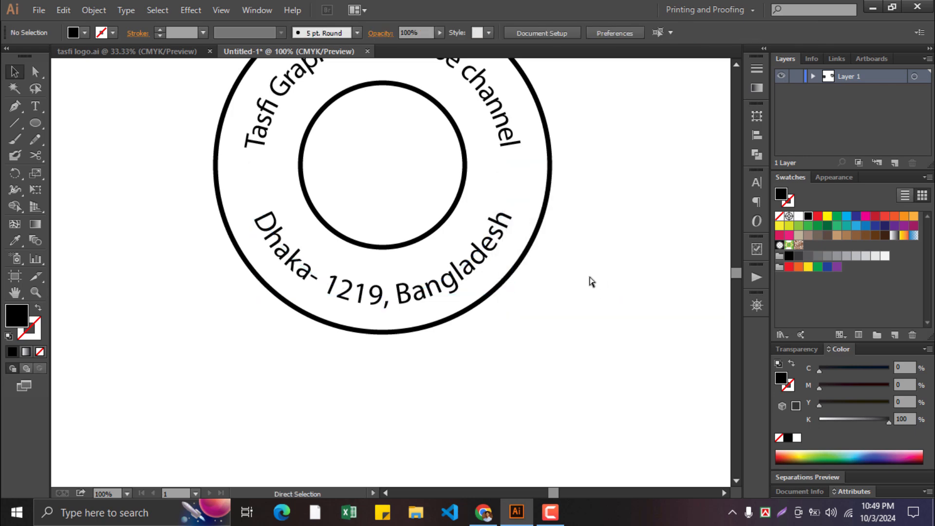
Compare the font sizes of the two curved texts and set the lower address line to 42 pt
scroll(587, 280, "down", 1)
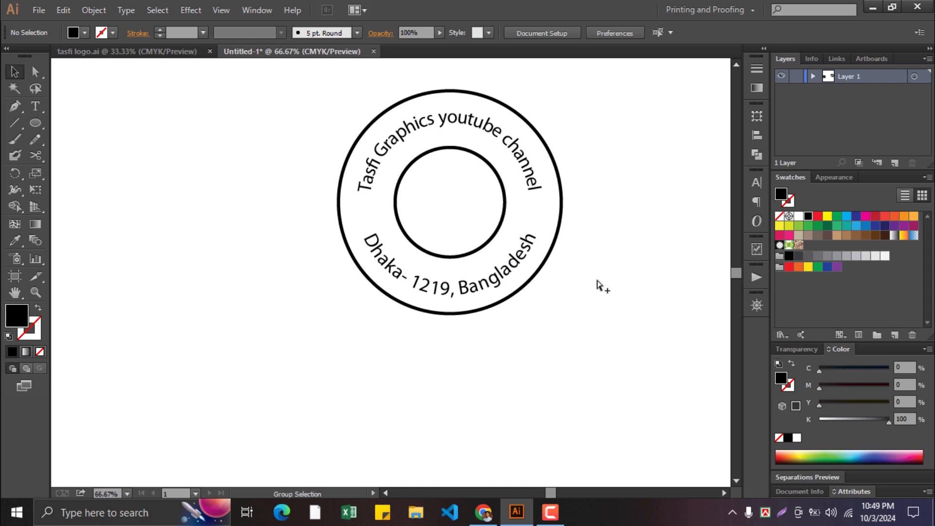
scroll(523, 248, "up", 2)
scroll(523, 249, "down", 1)
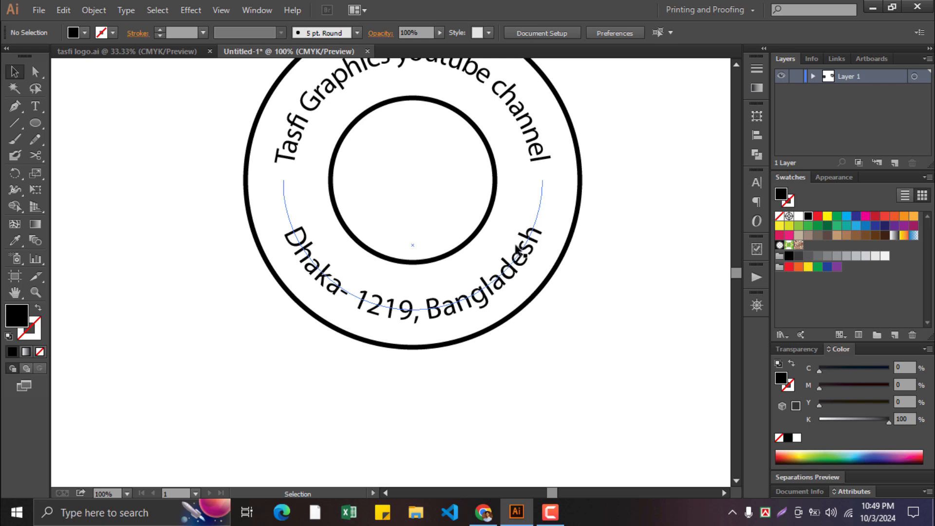
scroll(412, 243, "up", 3)
left_click(400, 195)
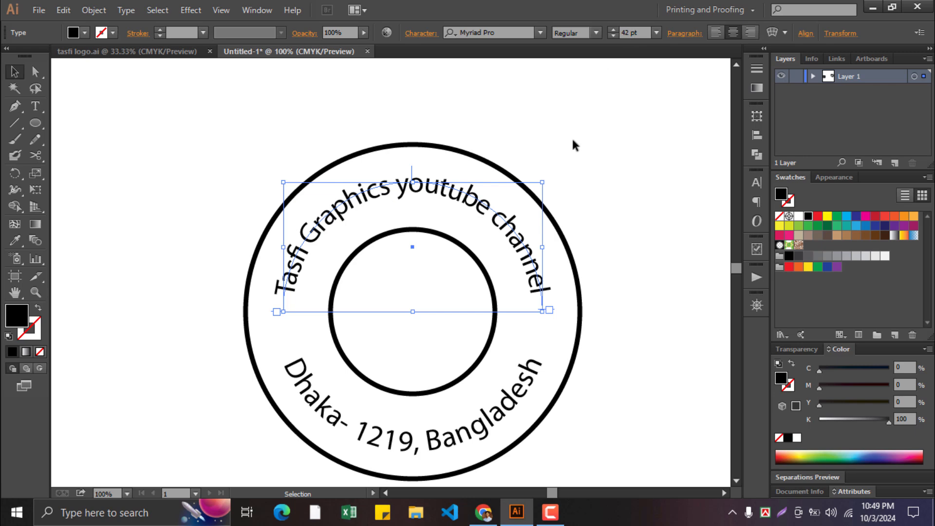
scroll(530, 225, "down", 2)
left_click(529, 268)
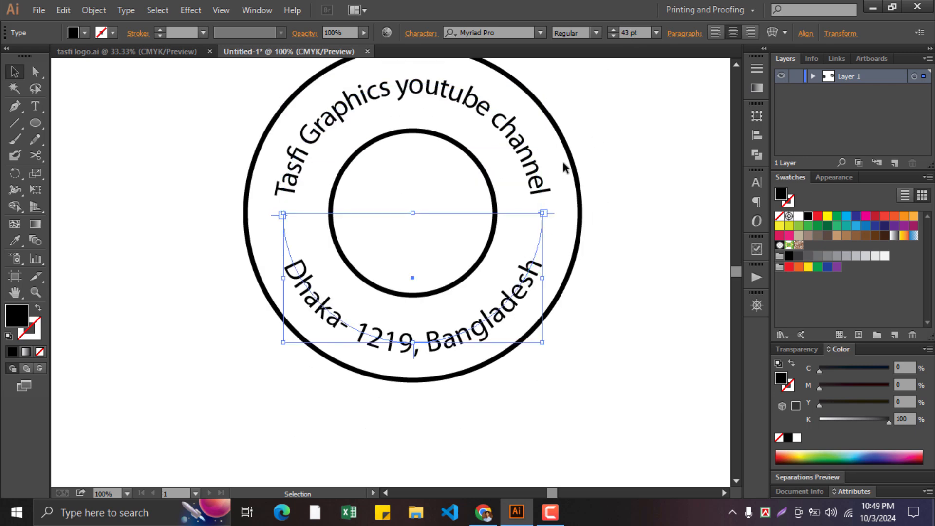
left_click(613, 36)
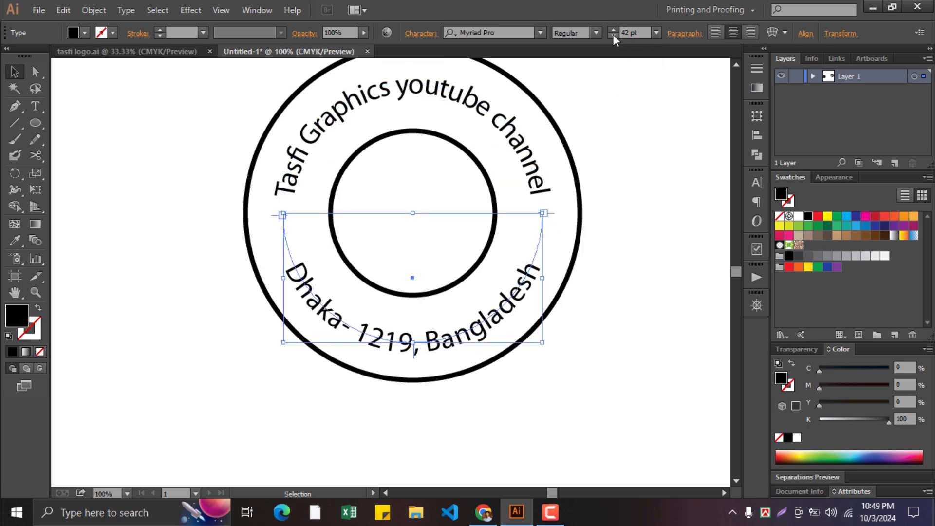
left_click(606, 228)
scroll(604, 215, "up", 1)
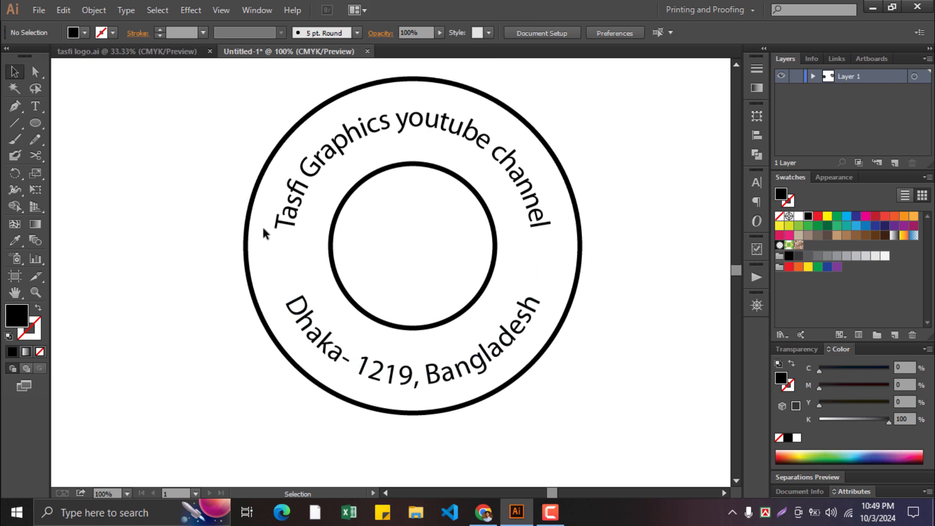
scroll(263, 234, "down", 1)
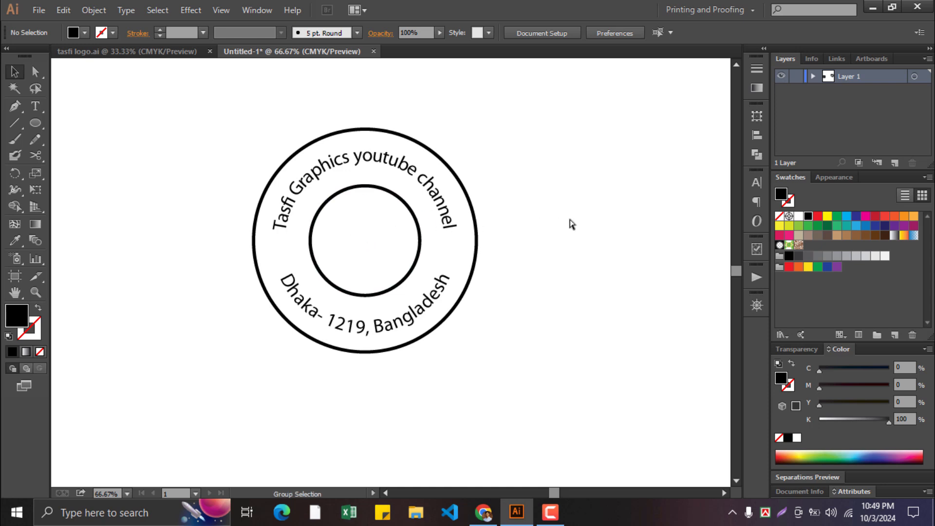
scroll(563, 219, "down", 1)
scroll(545, 219, "up", 2)
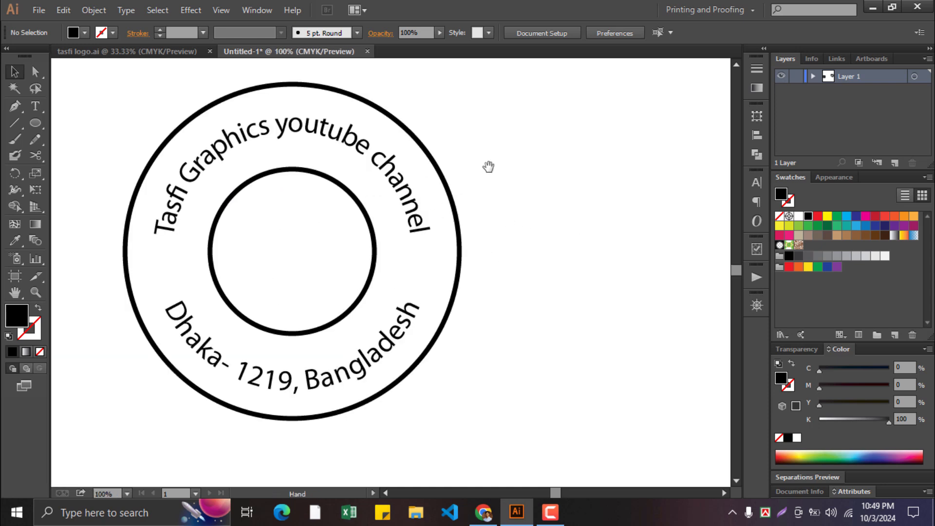
left_click_drag(470, 138, 595, 123)
scroll(107, 202, "down", 1)
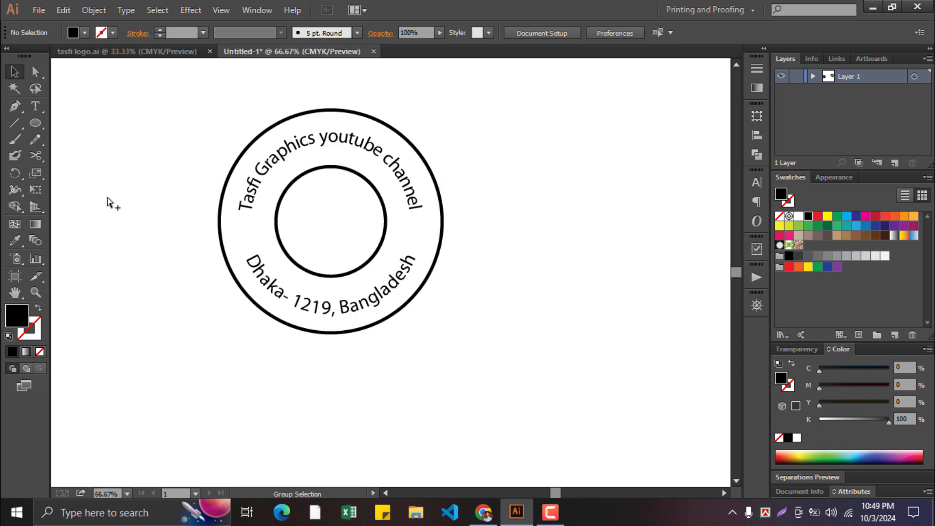
Move the hexagonal logo from the finished sample into the center of the new stamp's inner circle and scale it down slightly
left_click_drag(89, 196, 377, 213)
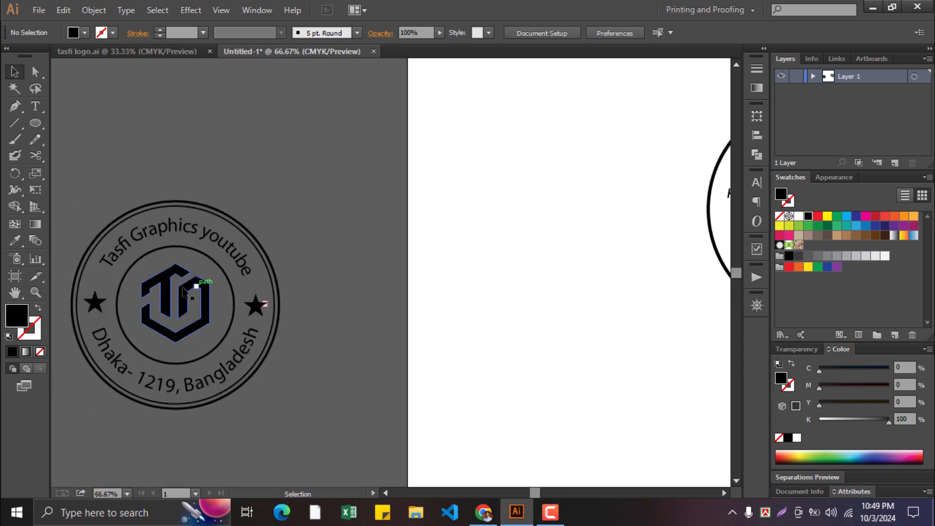
left_click_drag(165, 280, 503, 264)
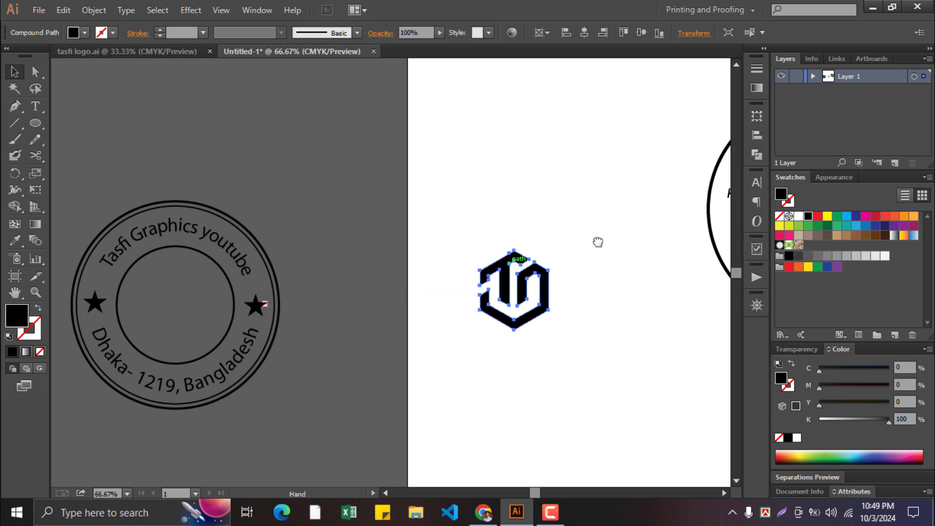
left_click_drag(597, 242, 199, 213)
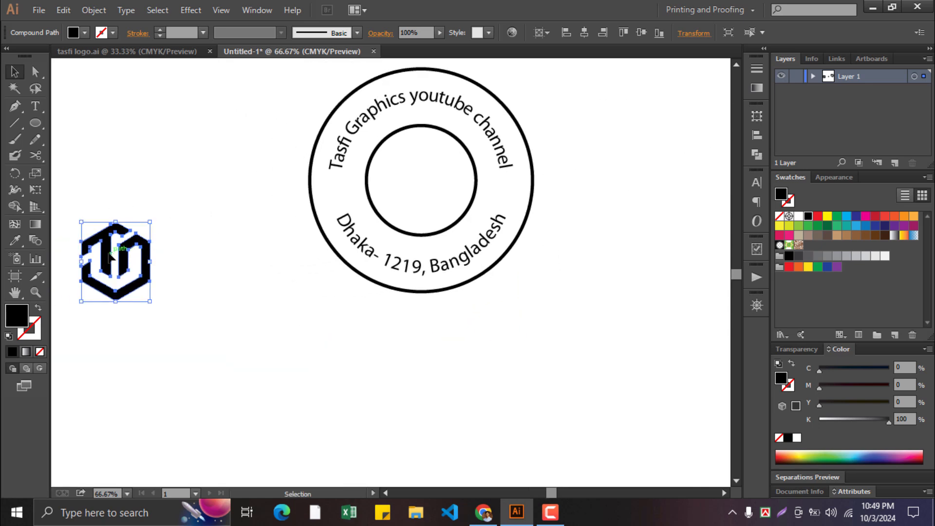
left_click_drag(117, 257, 415, 174)
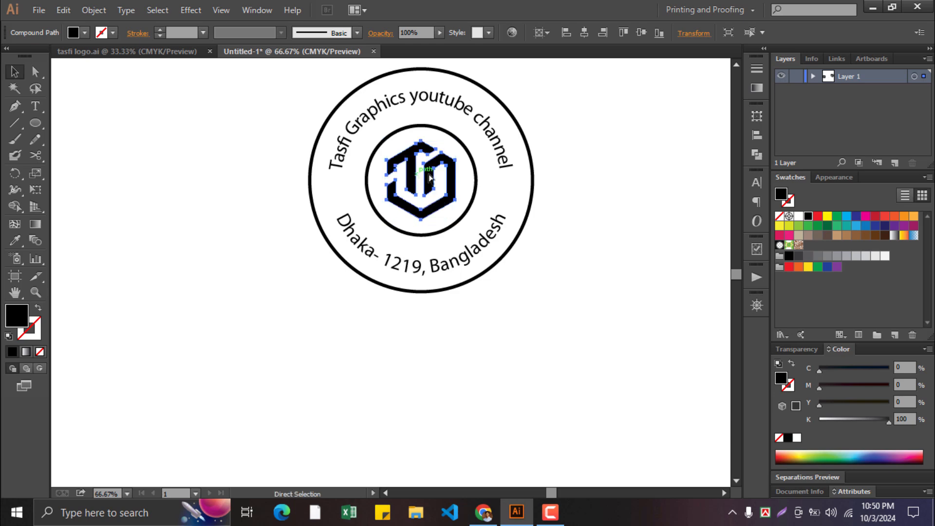
scroll(439, 176, "up", 2)
left_click_drag(475, 274, 472, 271)
left_click(662, 368)
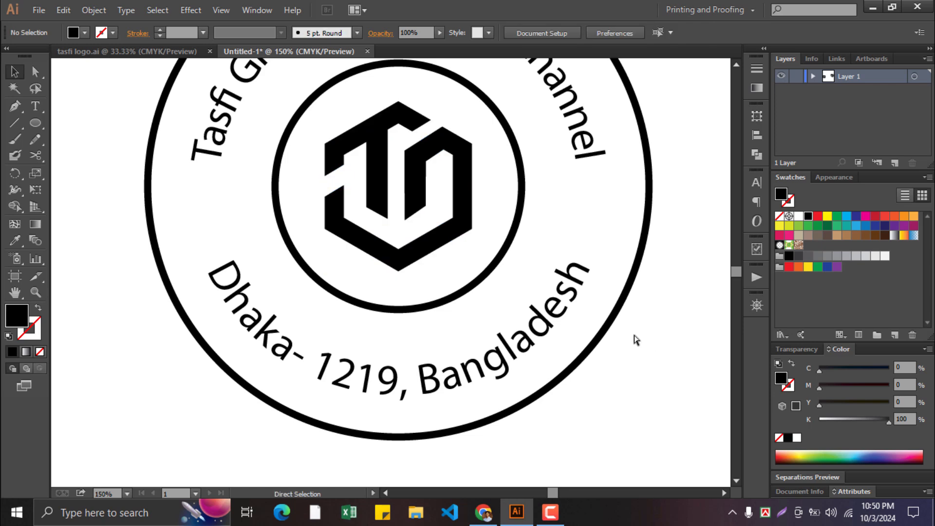
Enlarge the stamp's inner circle slightly about its center, leaving more room around the logo
scroll(634, 335, "down", 1)
left_click(523, 310)
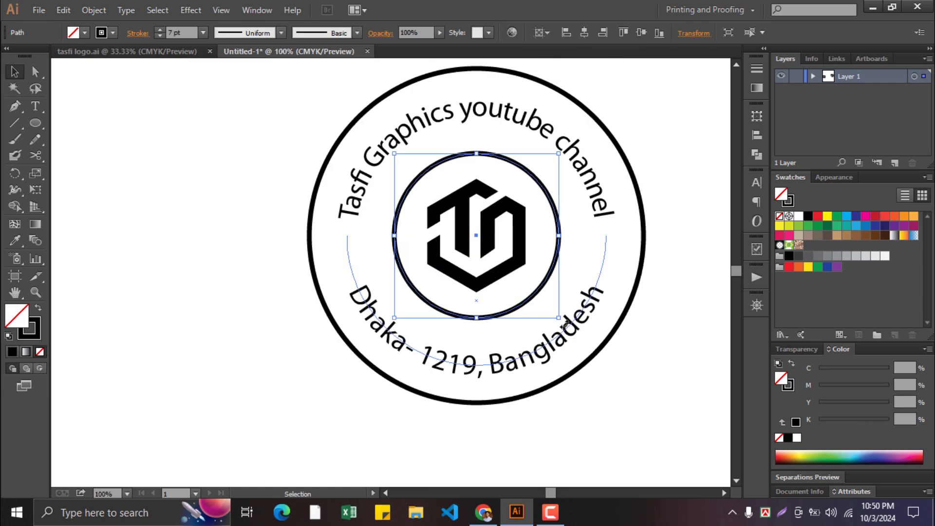
left_click_drag(567, 326, 571, 326)
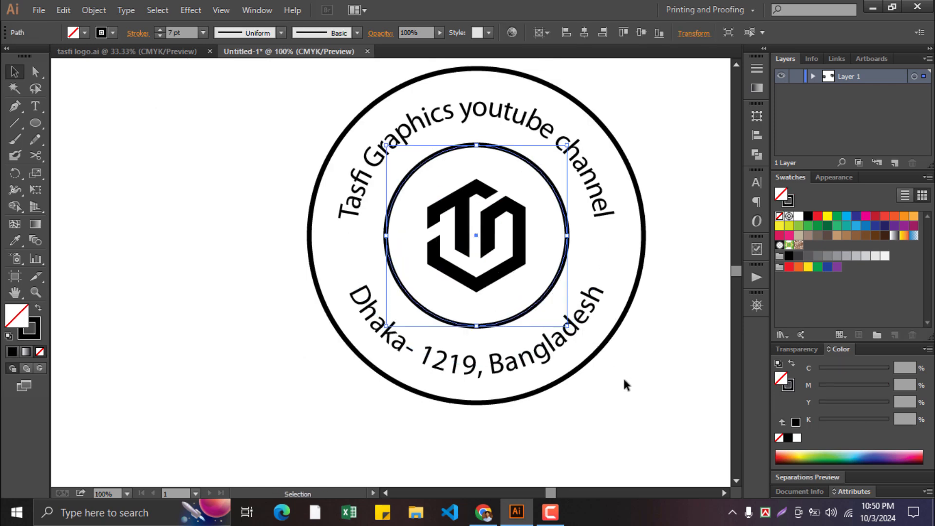
left_click(623, 376)
Check the font sizes of the upper and lower curved texts against each other
scroll(644, 371, "down", 1)
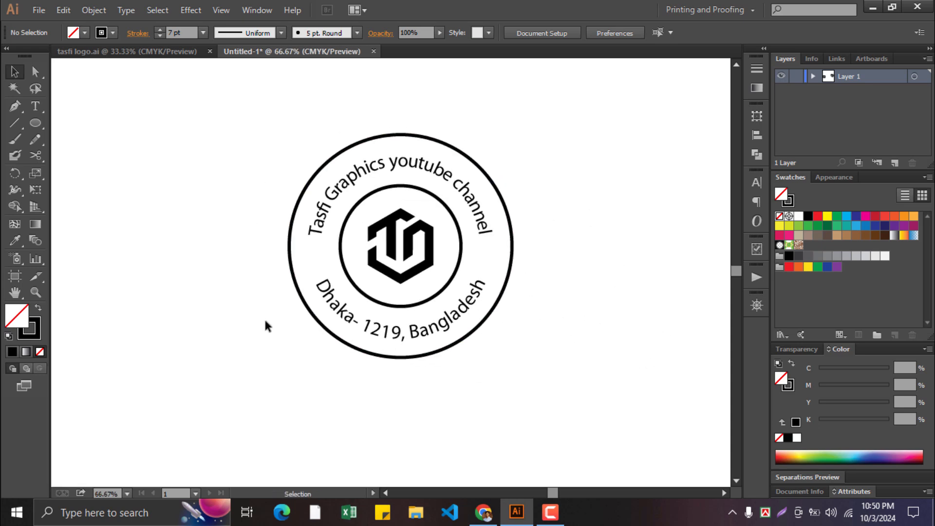
scroll(506, 158, "up", 1)
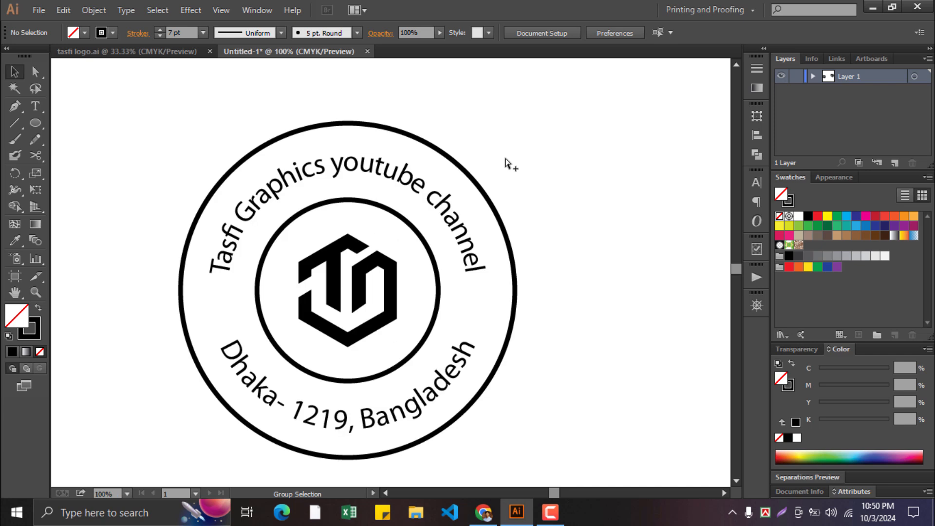
left_click(444, 217)
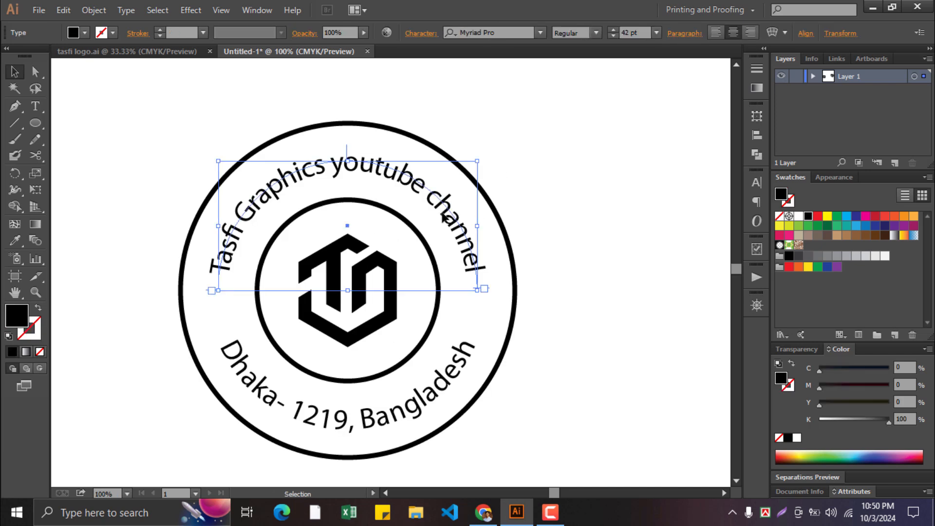
left_click(561, 263)
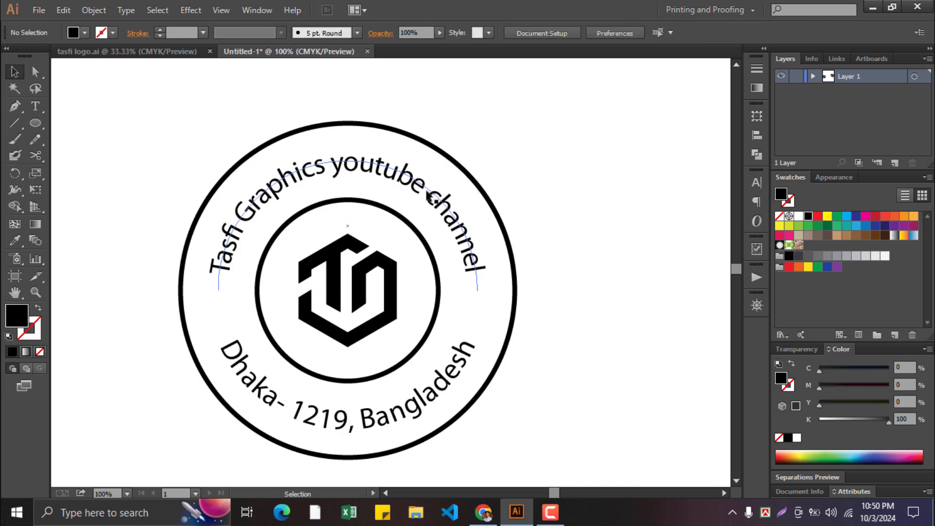
left_click(440, 392)
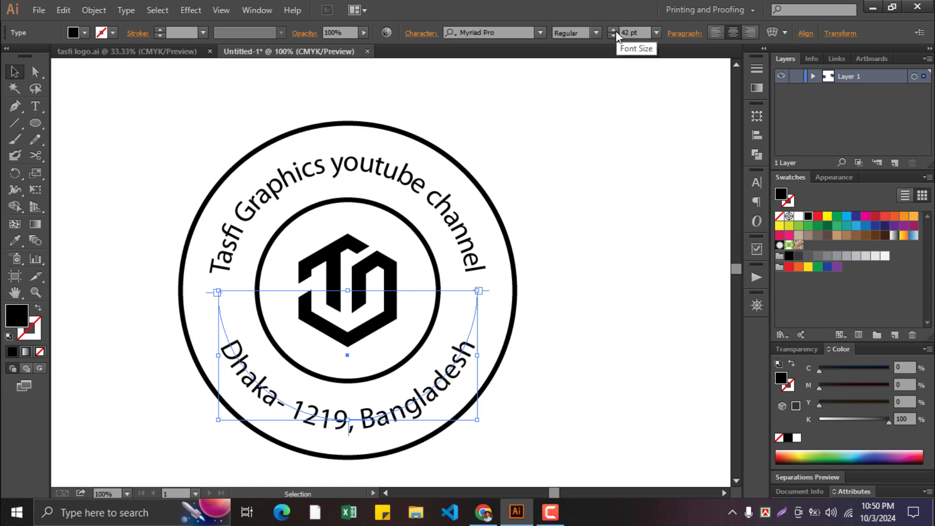
left_click(523, 234)
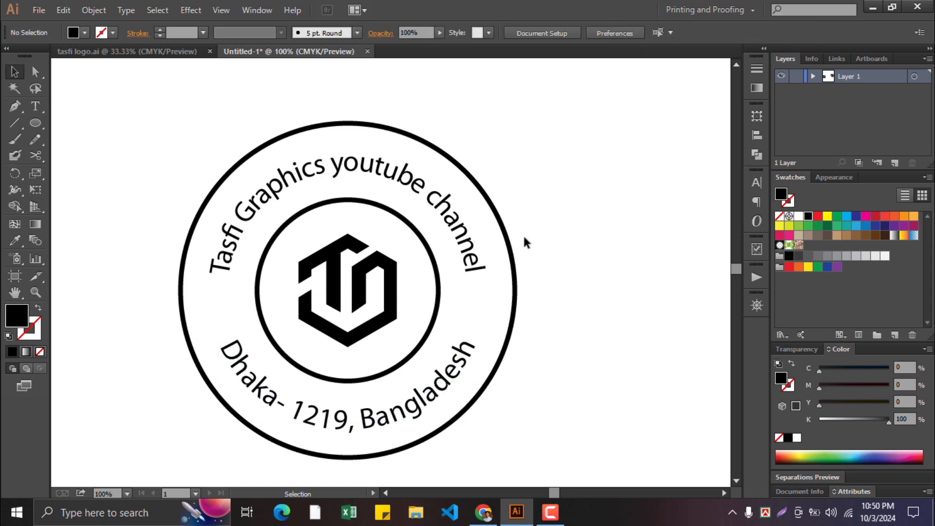
Duplicate the stamp's outer circle in place and enlarge one circle slightly about its center to form a double outer ring
left_click(499, 217)
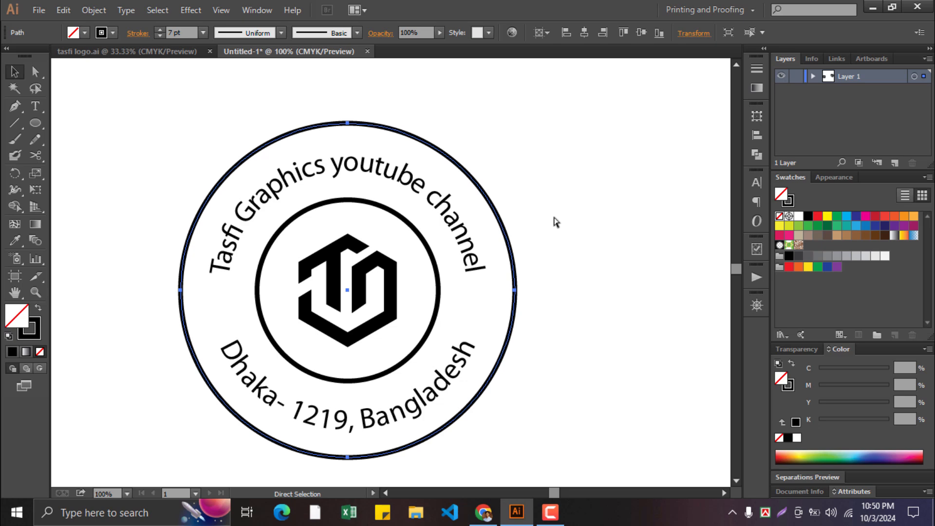
key("v")
scroll(558, 228, "down", 3)
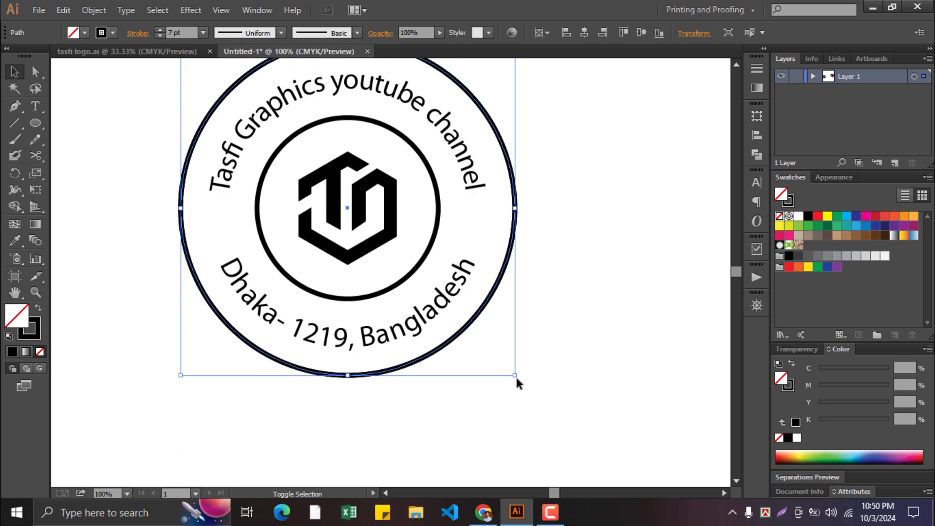
left_click_drag(514, 375, 529, 388)
left_click(572, 385)
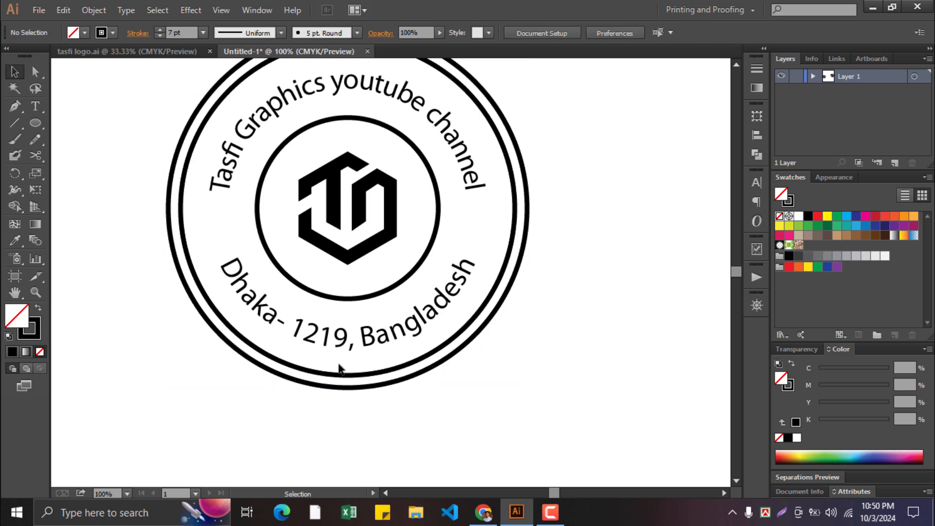
Set the stroke weight of the inner circle of the double outer ring to 4 pt
left_click(338, 374)
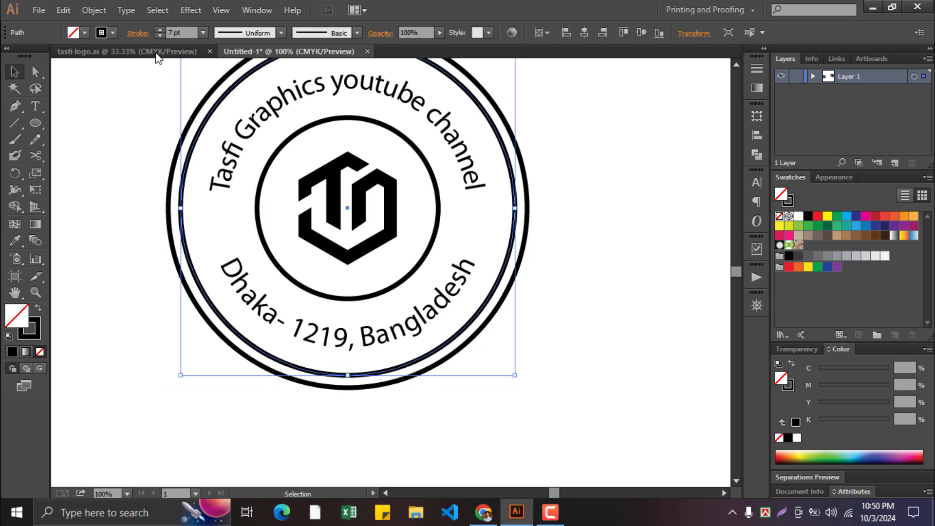
left_click(160, 36)
left_click(160, 35)
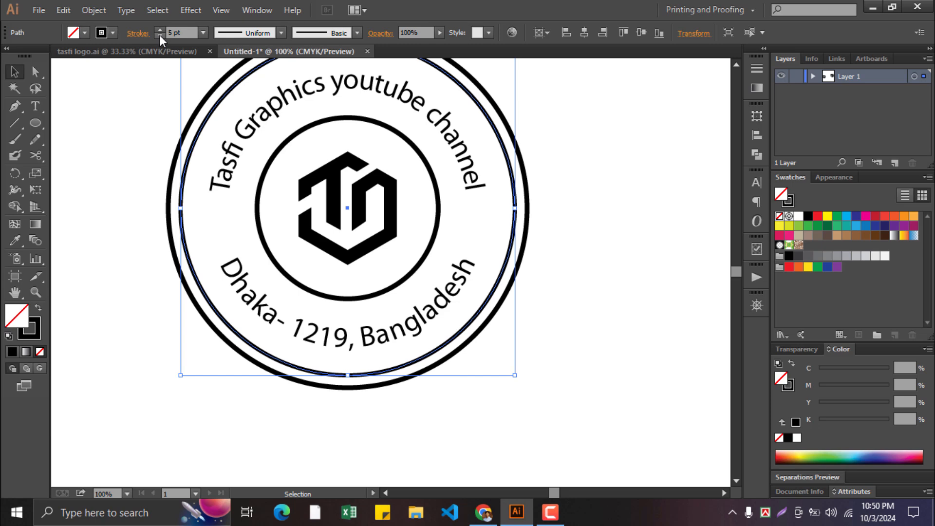
left_click(160, 35)
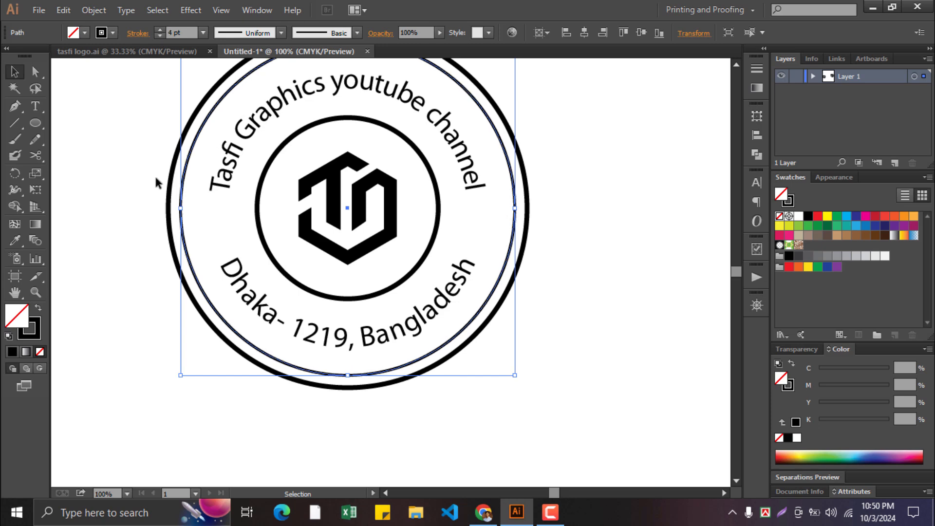
left_click(131, 181)
Shrink the outermost circle slightly about its center to narrow the gap in the double ring
left_click_drag(140, 194, 185, 224)
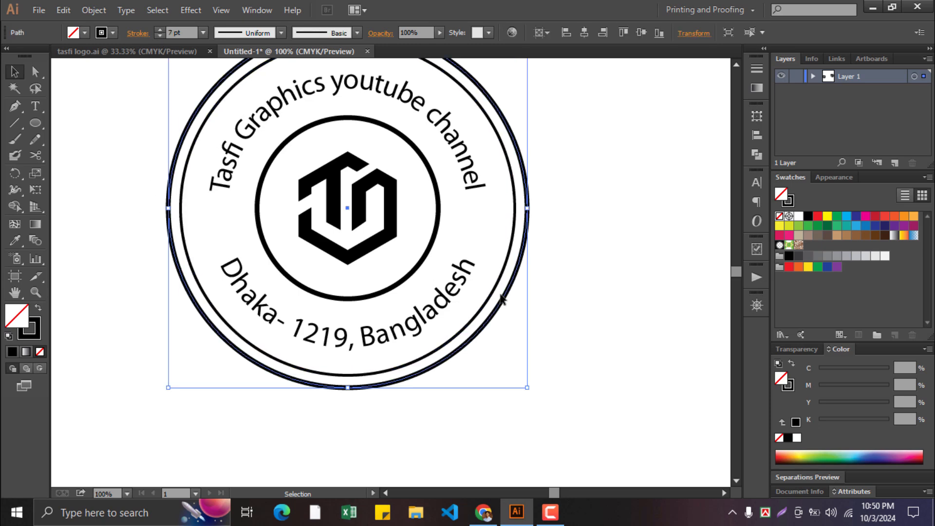
left_click_drag(529, 389, 453, 329)
left_click(553, 387)
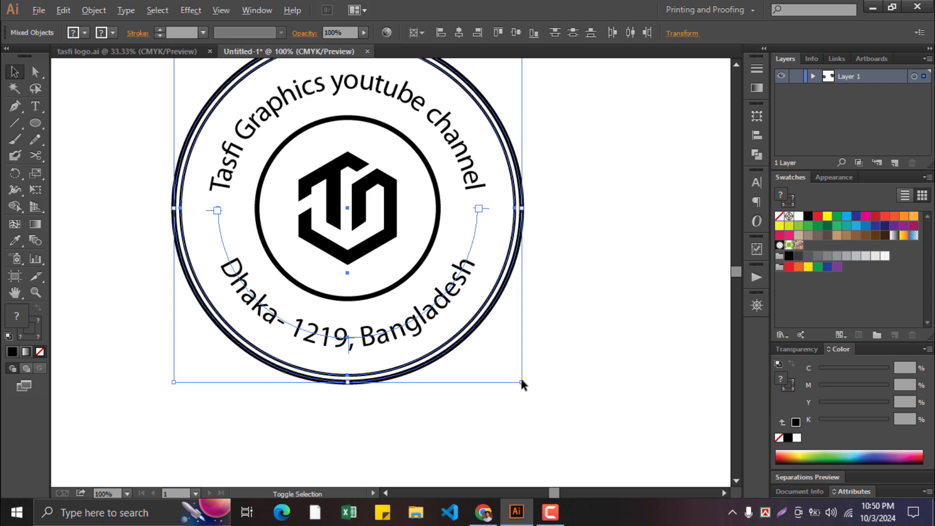
left_click_drag(521, 384, 511, 370)
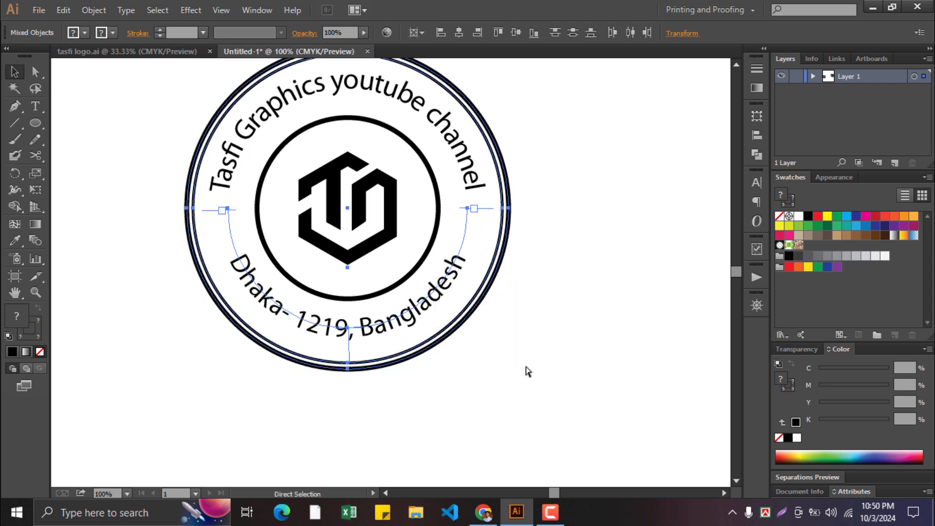
left_click(548, 354)
Select only the two circles of the double outer ring and scale them down about their center, closer to the curved texts
scroll(482, 330, "up", 2)
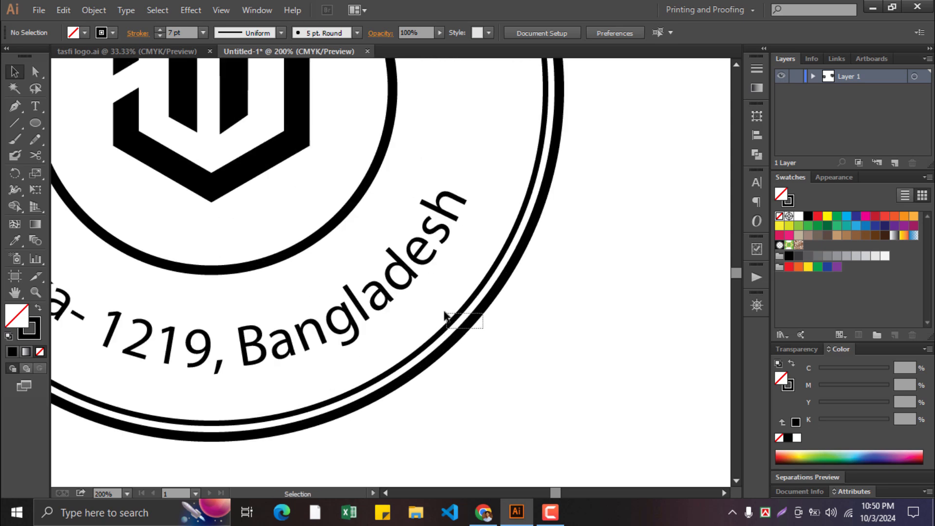
left_click(483, 319)
left_click(589, 197)
scroll(587, 190, "up", 3)
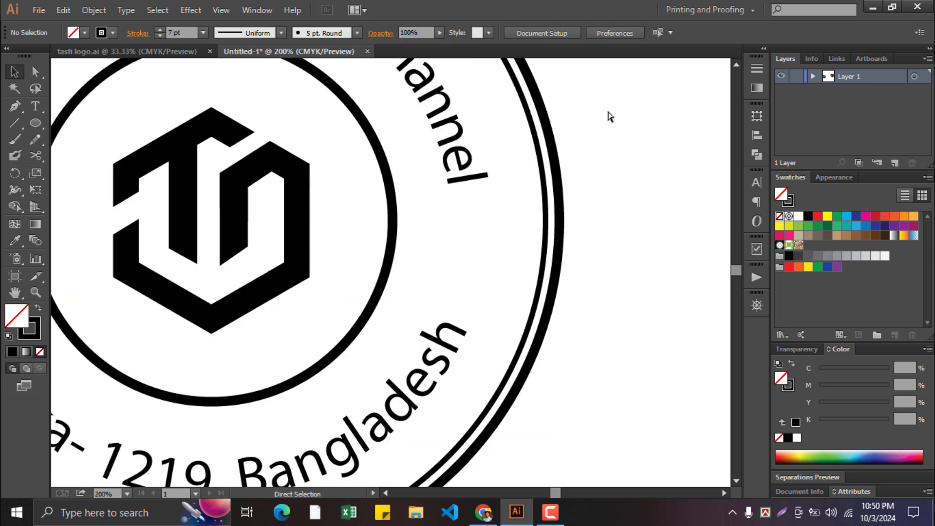
left_click_drag(571, 125, 528, 156)
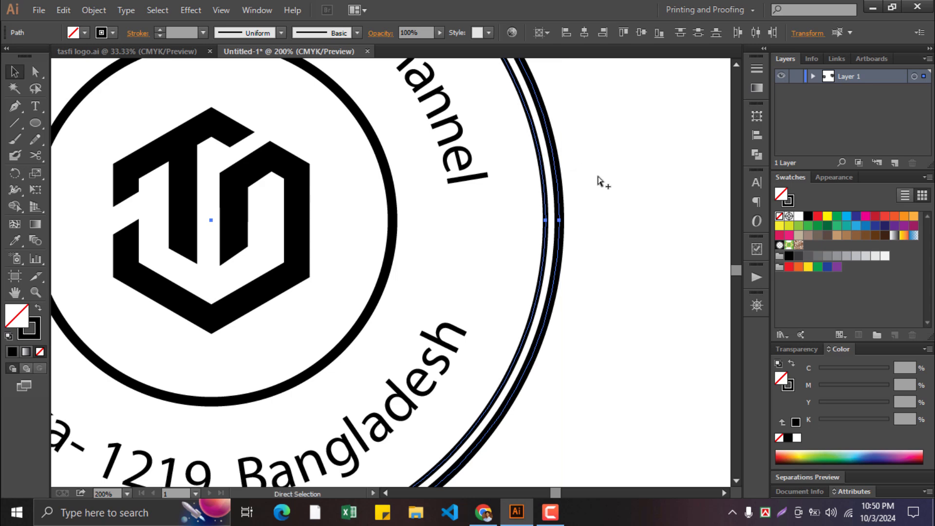
scroll(597, 182, "down", 3)
scroll(597, 197, "up", 1)
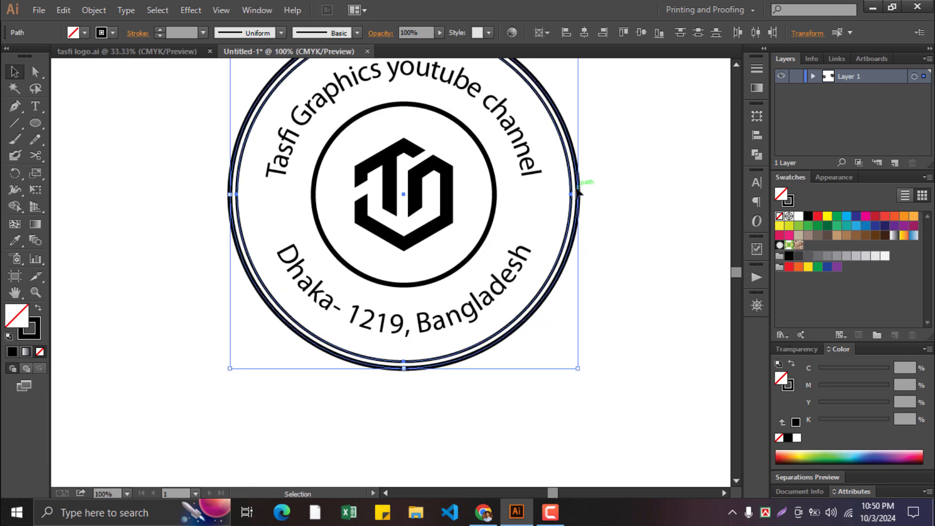
left_click_drag(571, 194, 564, 194)
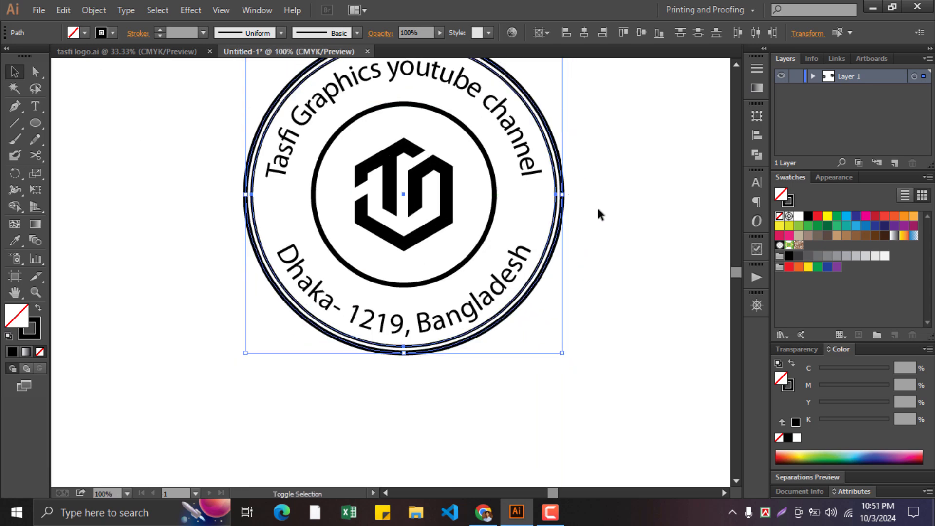
left_click(616, 238)
scroll(615, 233, "down", 1)
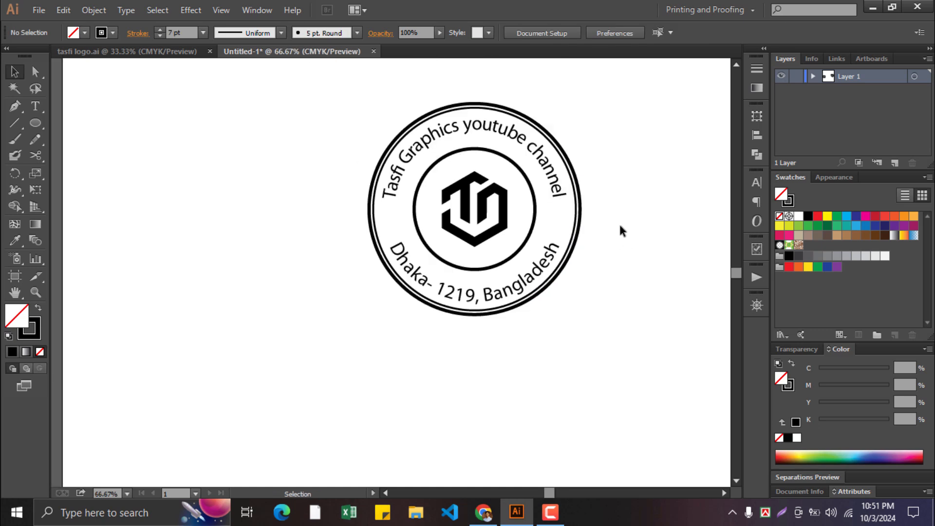
Draw a small five-pointed star beside the stamp and give it a solid black fill with no stroke
scroll(527, 191, "right", 3)
scroll(493, 205, "up", 1)
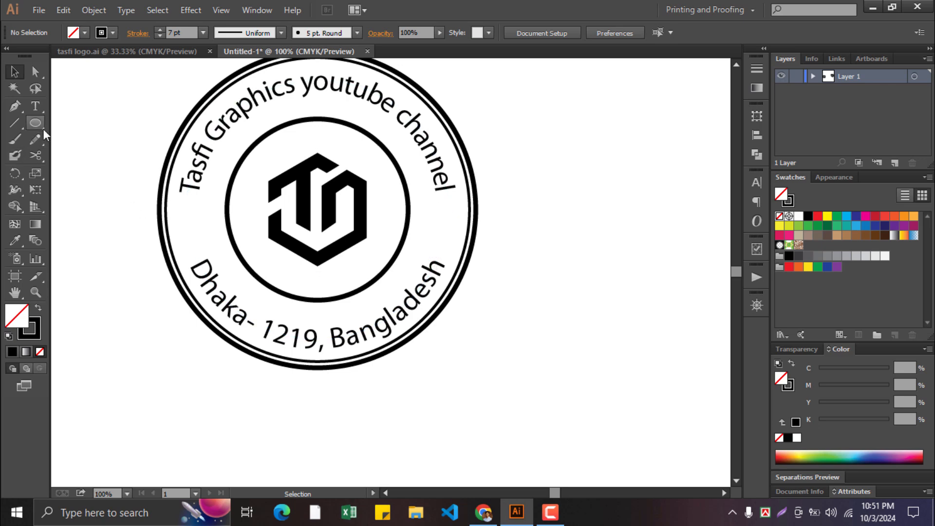
left_click_drag(43, 125, 113, 209)
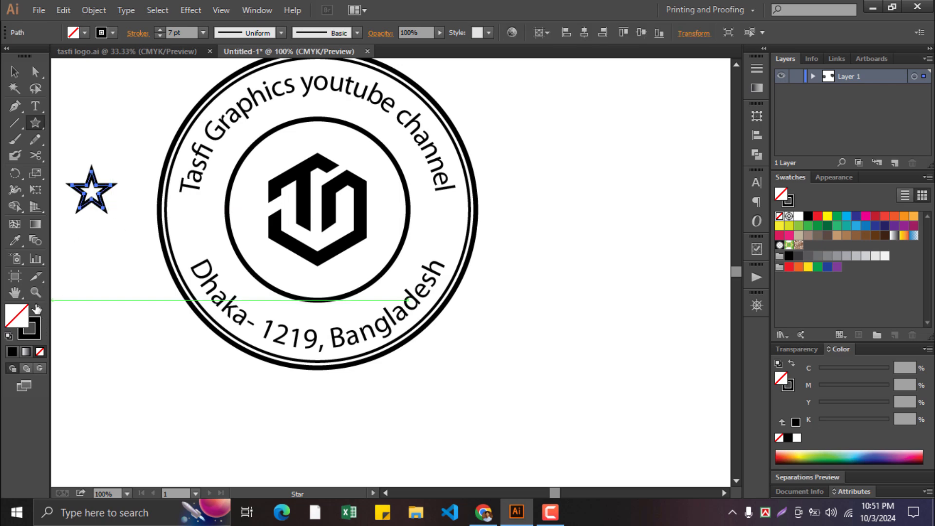
left_click(37, 309)
left_click(14, 72)
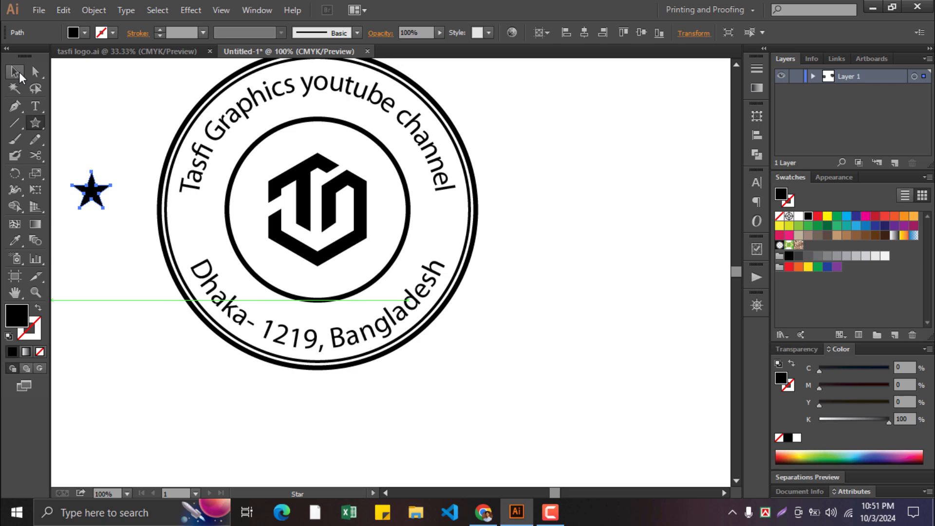
left_click(95, 119)
Scale the star down slightly and place it in the left gap between the upper and lower curved texts
scroll(89, 197, "up", 1)
left_click_drag(89, 196, 270, 268)
left_click(124, 261)
key("ctrl+minus")
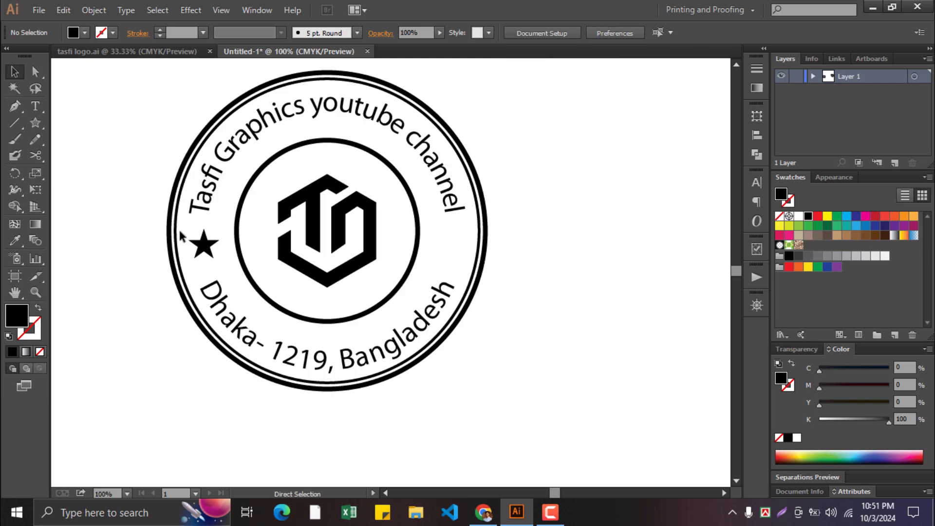
Copy the star horizontally into the matching gap between the texts on the stamp's right side
left_click(204, 246)
left_click_drag(205, 249, 454, 251)
left_click(538, 278)
scroll(543, 270, "down", 2, "alt")
left_click_drag(586, 252, 441, 211)
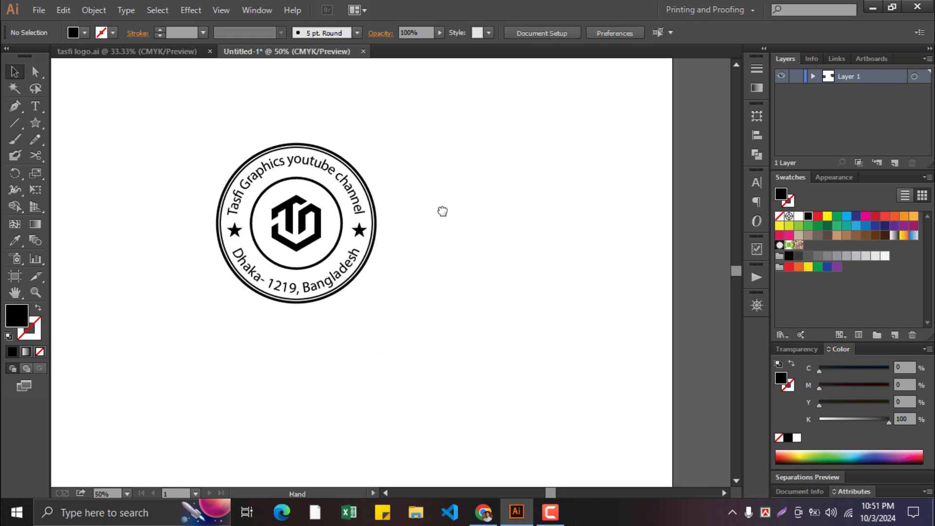
Reduce the stroke weight of the stamp's inner circle around the logo
scroll(345, 146, "up", 1, "alt")
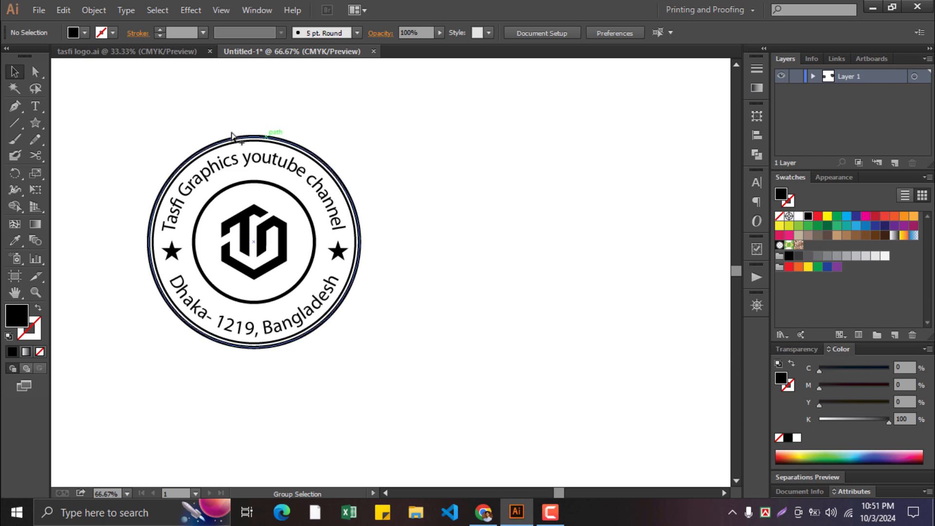
scroll(167, 168, "up", 1, "alt")
left_click(233, 216)
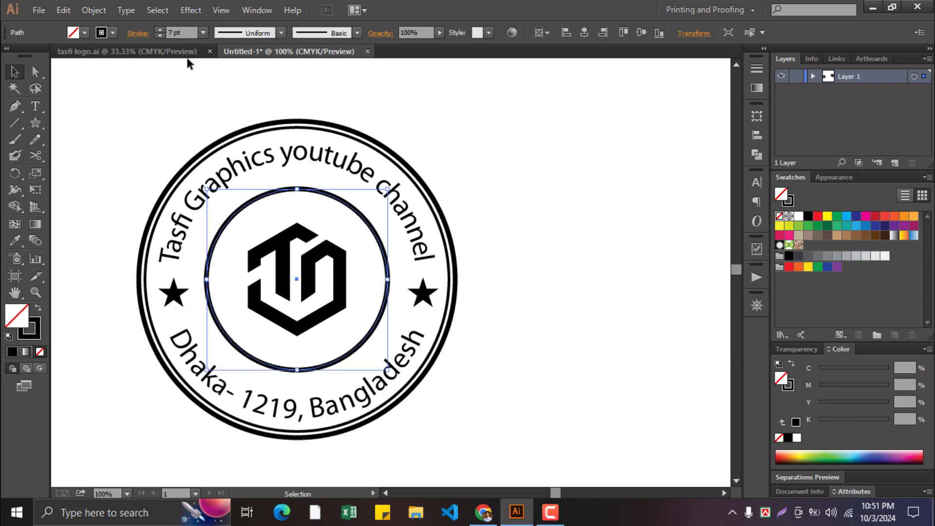
left_click(533, 188)
Try to fill the whole selected stamp with the blue swatch C=100 M=95 Y=5 K=0
scroll(533, 187, "down", 1, "alt")
left_click_drag(358, 258, 221, 390)
left_click(876, 227)
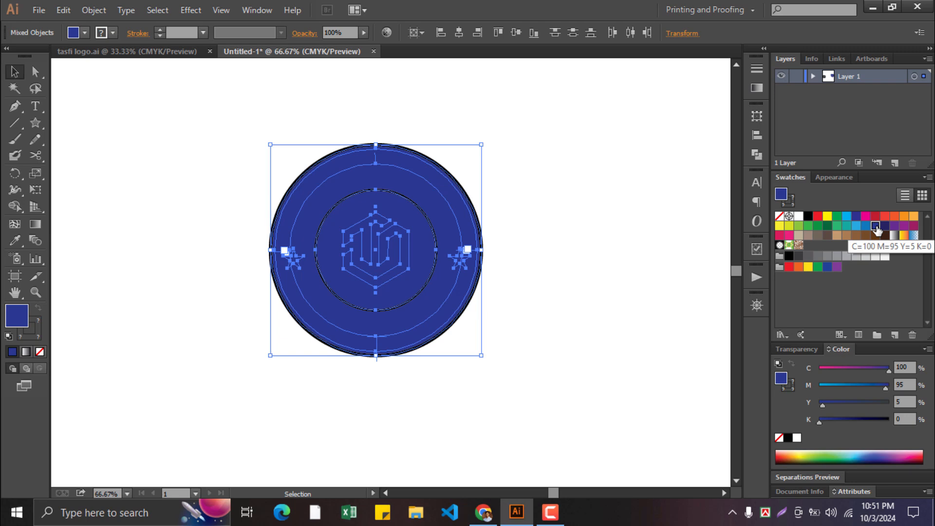
key("ctrl+z")
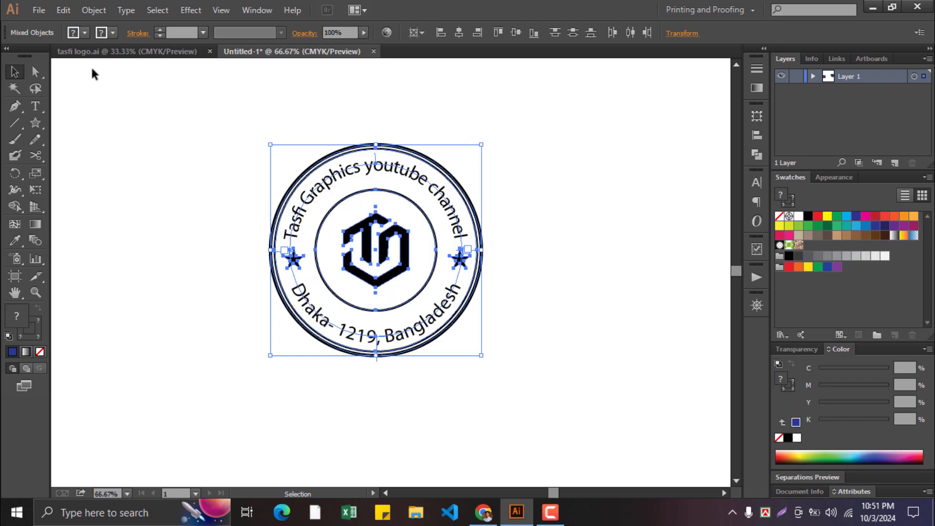
Expand the whole stamp with the Object, Fill and Stroke options enabled
left_click(102, 9)
left_click(115, 156)
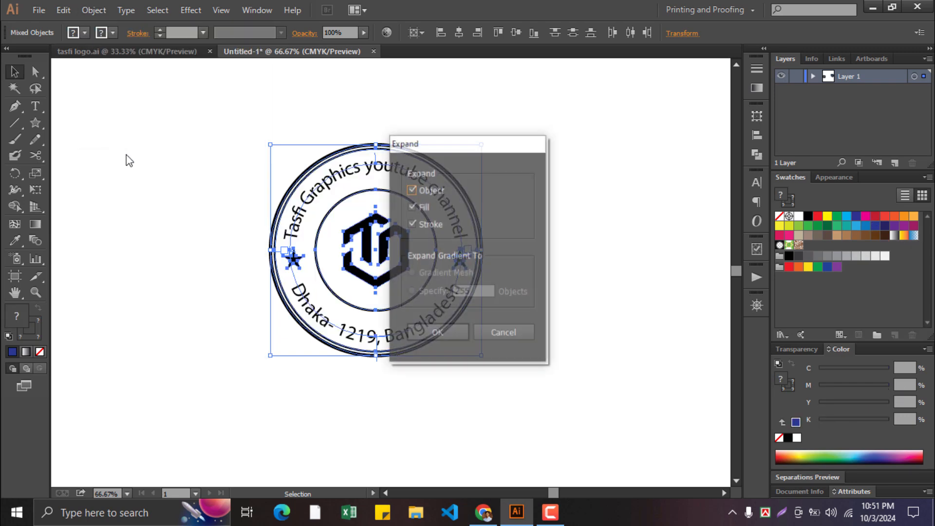
left_click(437, 333)
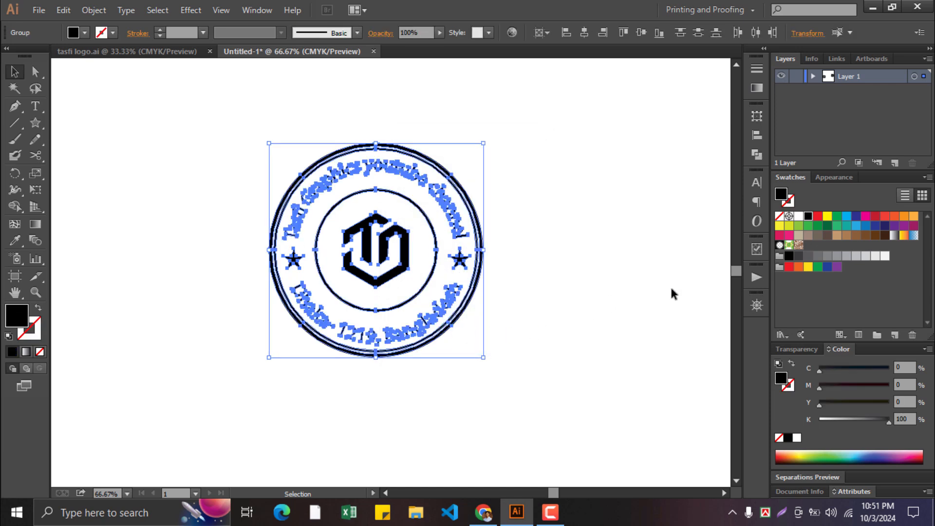
Fill the expanded stamp with the blue swatch C=100 M=95 Y=5 K=0
left_click(875, 225)
left_click(581, 254)
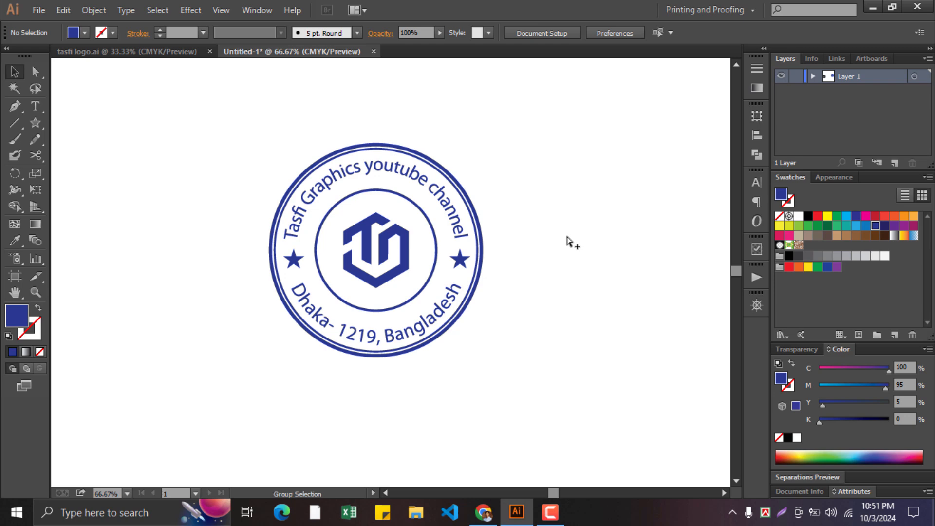
scroll(546, 236, "up", 1)
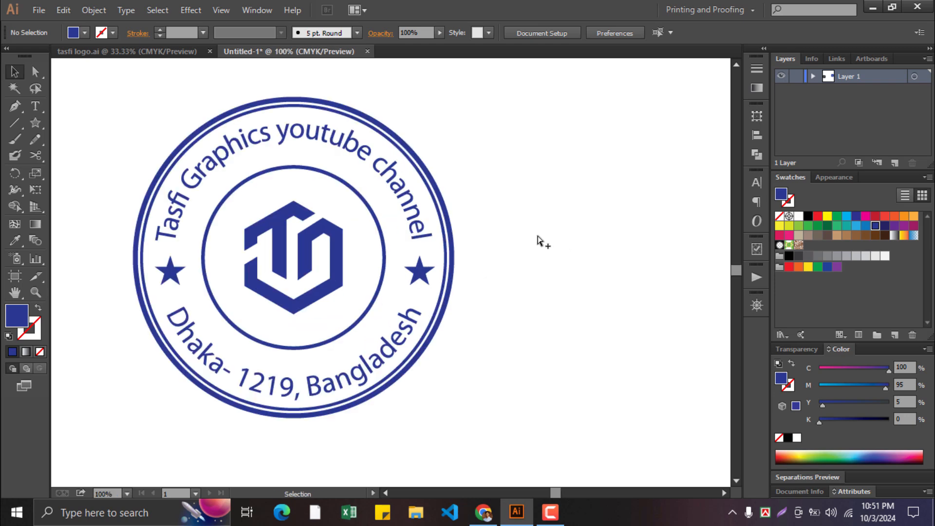